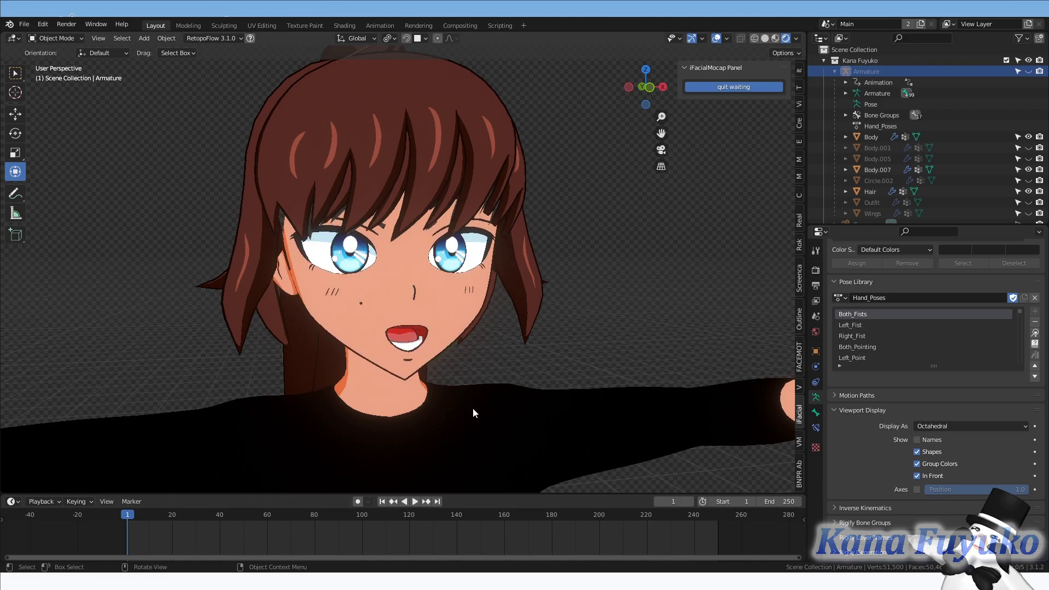
Step: Examine the character's live facial motion capture from the front and from three-quarter angles, with the Body mesh selected
scroll(471, 408, up, 6)
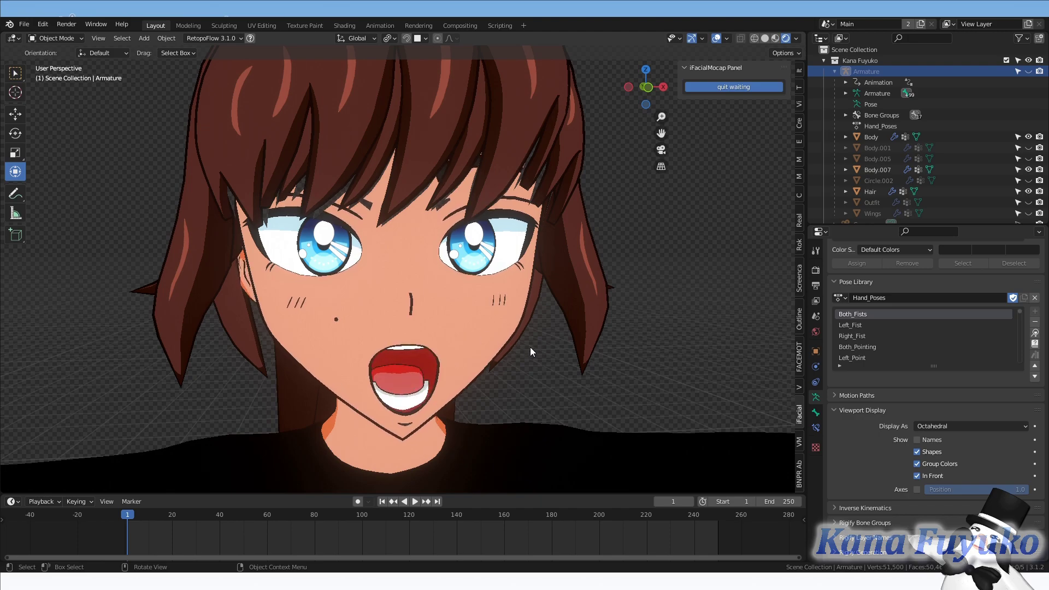
click(497, 338)
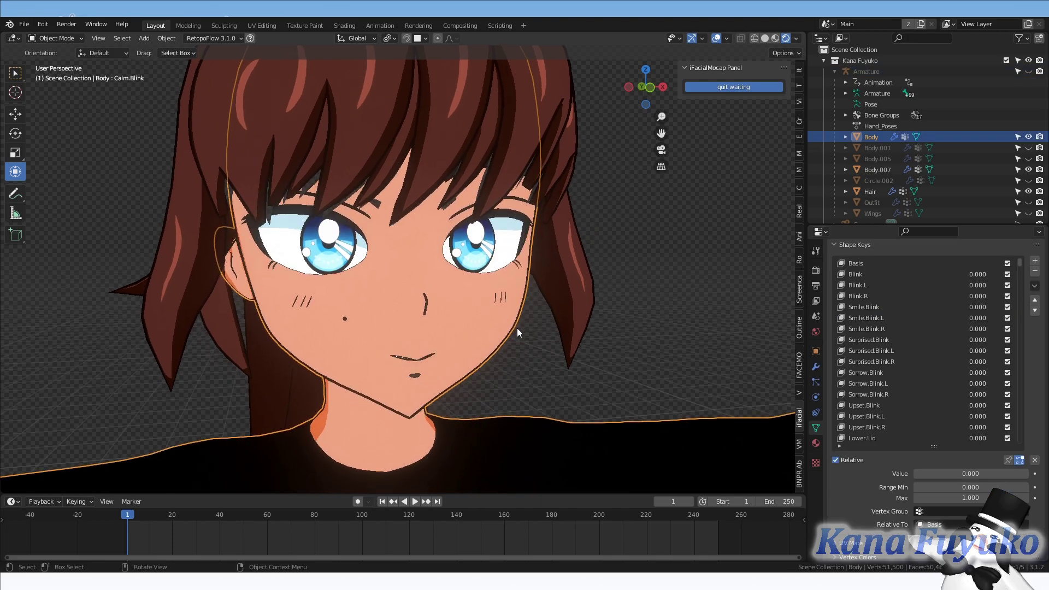
key(KP_1)
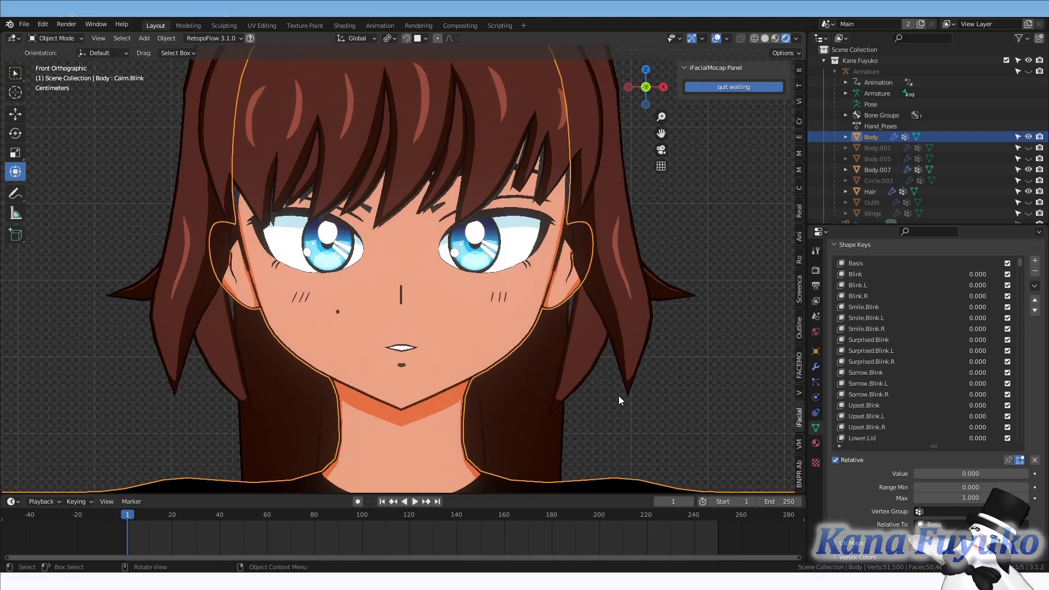
click(639, 405)
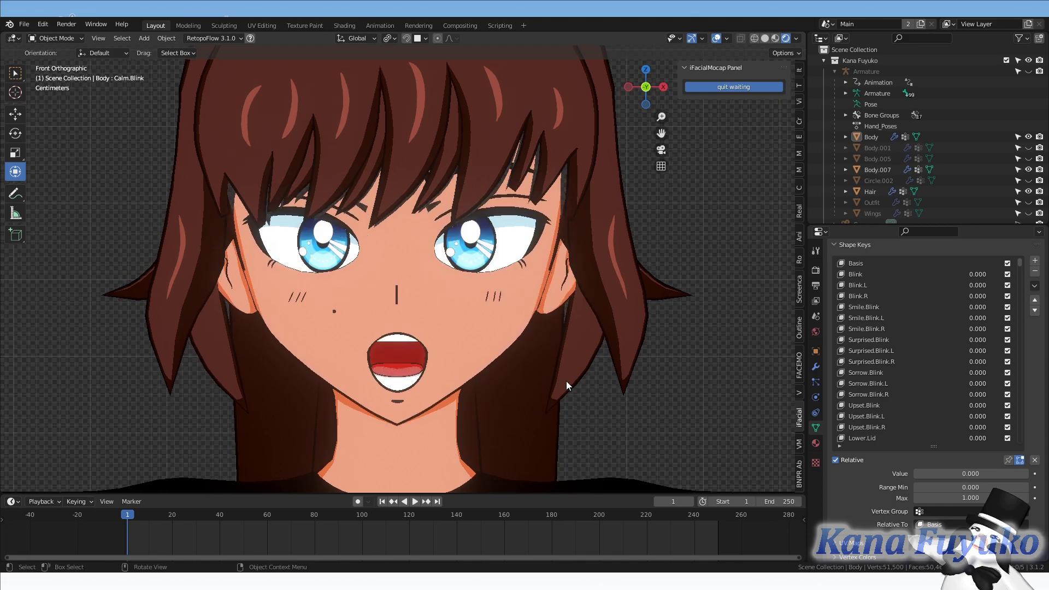
middle_drag(472, 313, 547, 345)
key(KP_1)
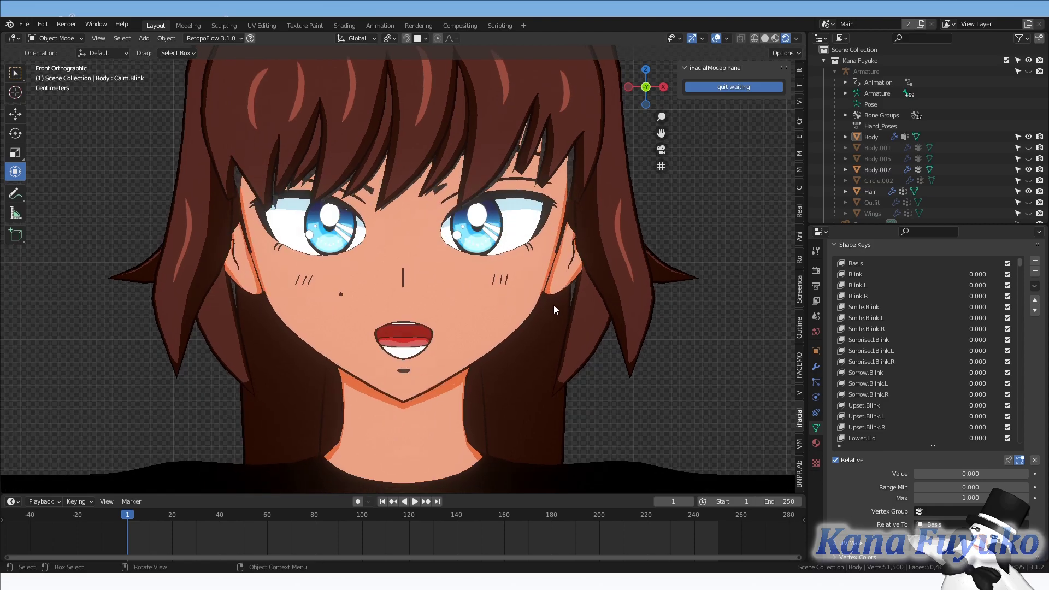
middle_drag(562, 278, 489, 266)
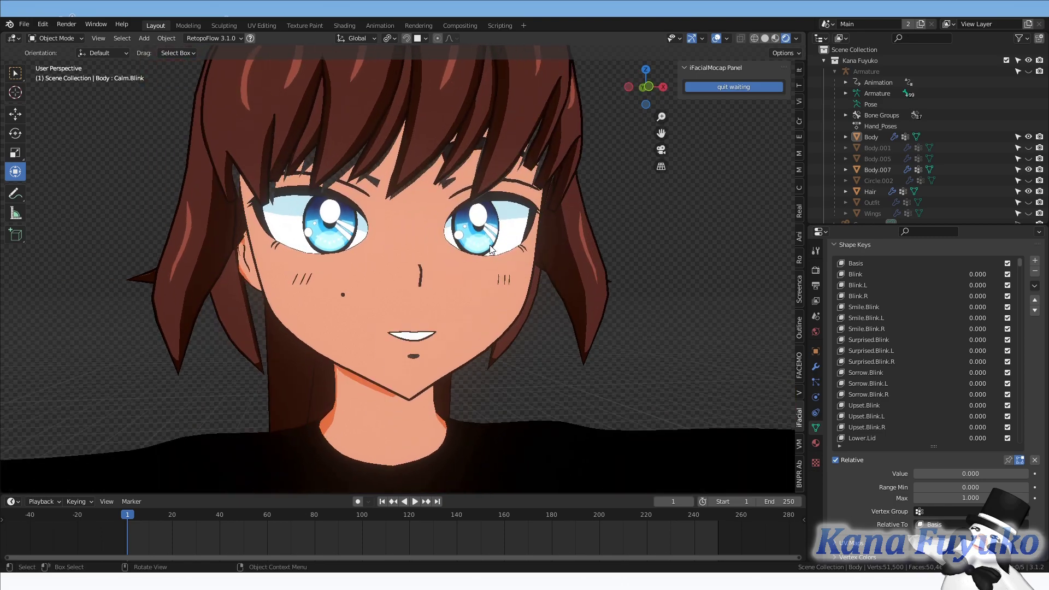
middle_drag(500, 260, 504, 270)
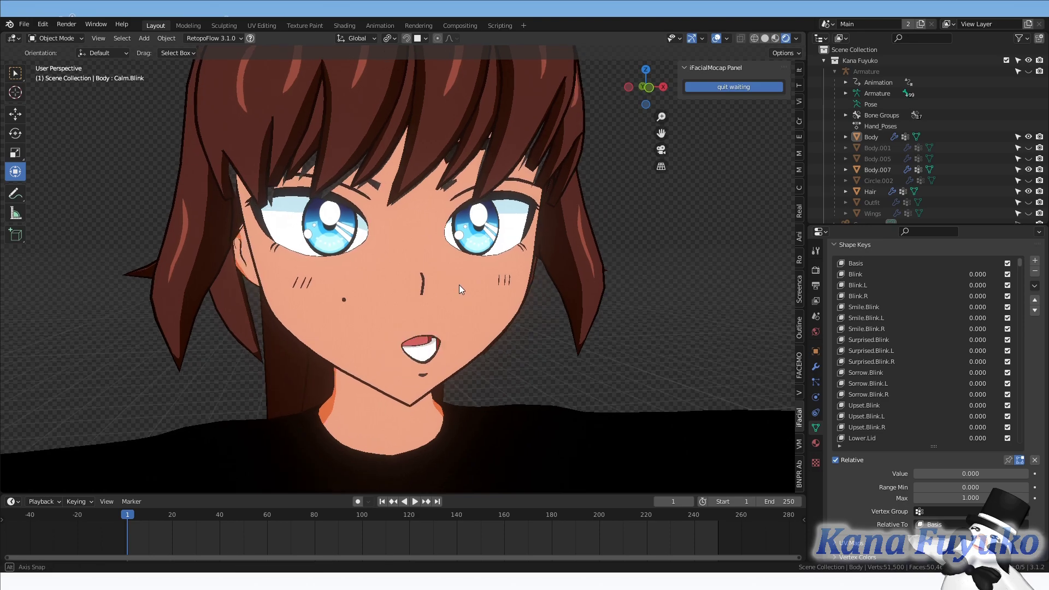
click(487, 306)
middle_drag(487, 306, 542, 297)
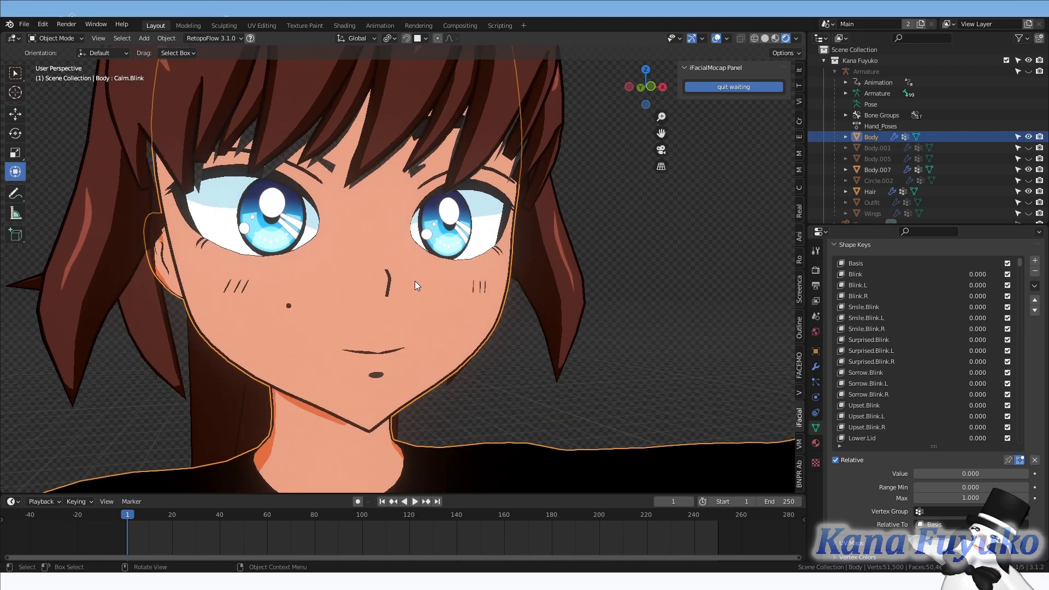
middle_drag(431, 306, 461, 256)
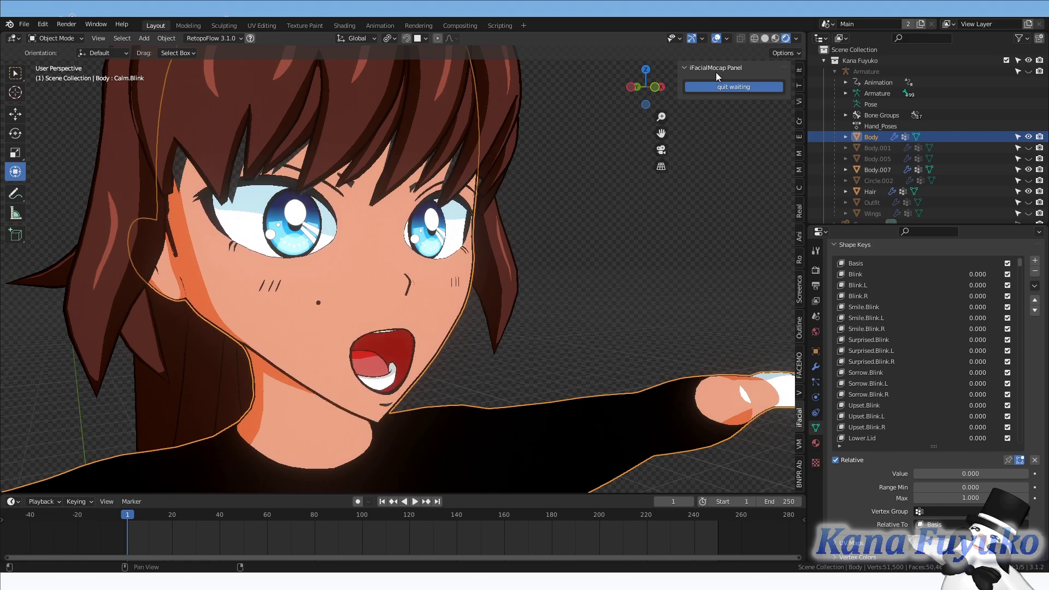
Step: Stop the iFacialMocap session and enter Edit Mode on the Body mesh with nothing selected
click(1036, 461)
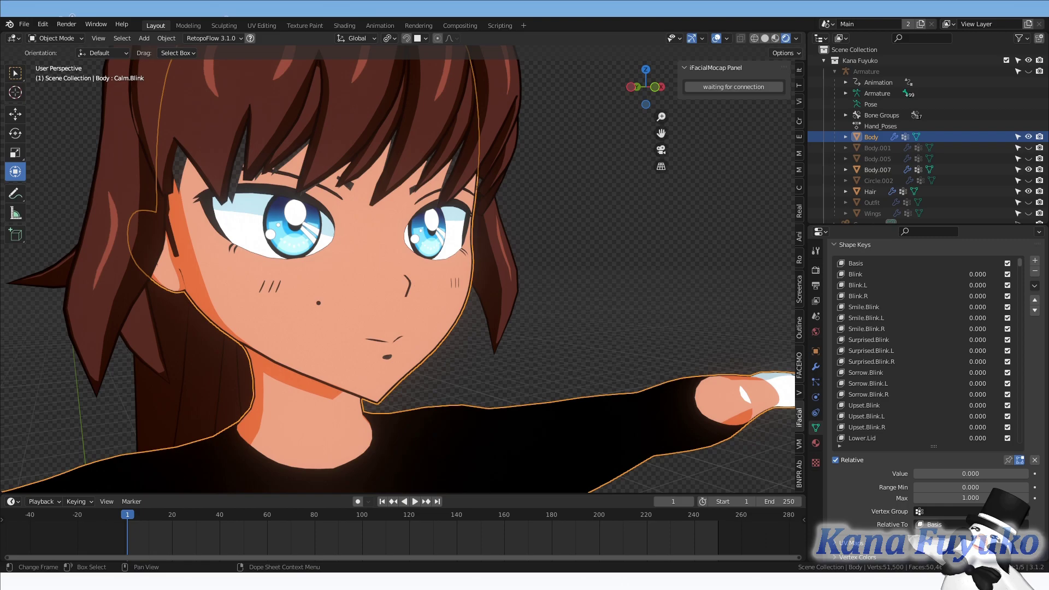
key(Tab)
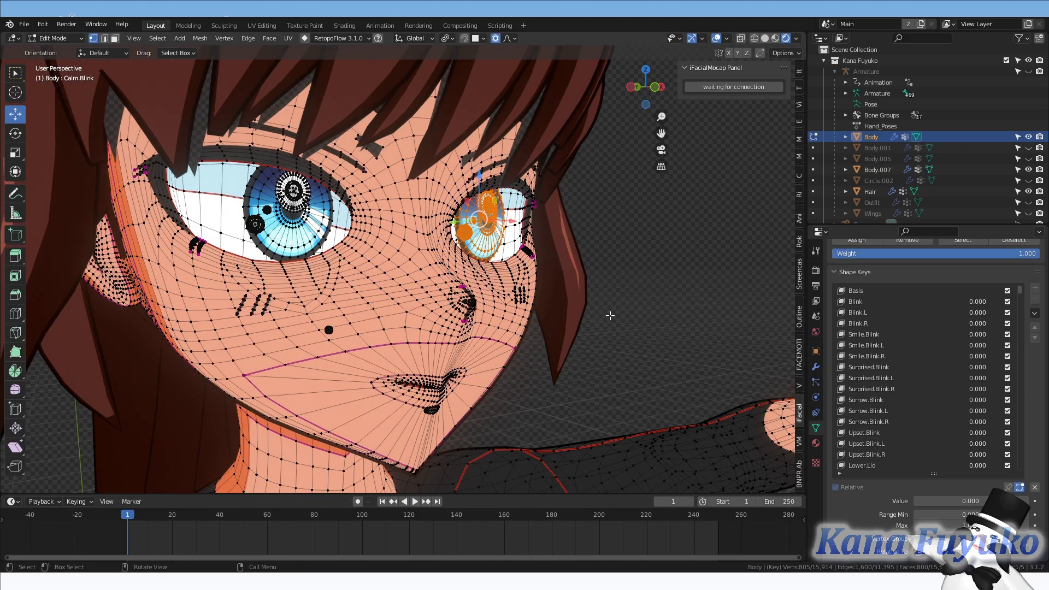
middle_drag(561, 316, 823, 300)
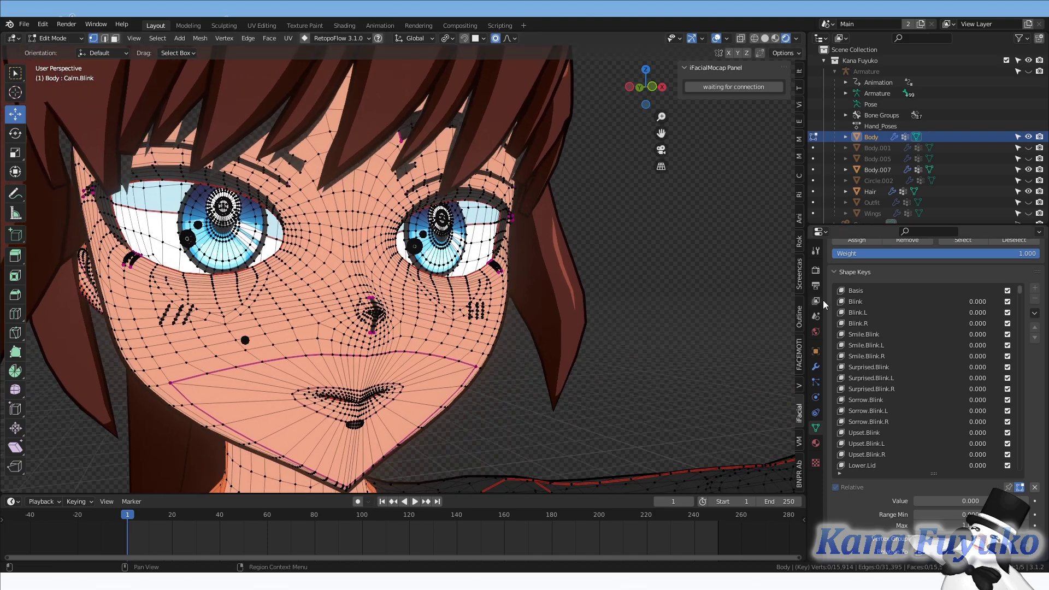
Step: Make cheekSquintLeft the active shape key and turn on Shape Key Lock to show it at full strength
drag(1020, 293, 1021, 407)
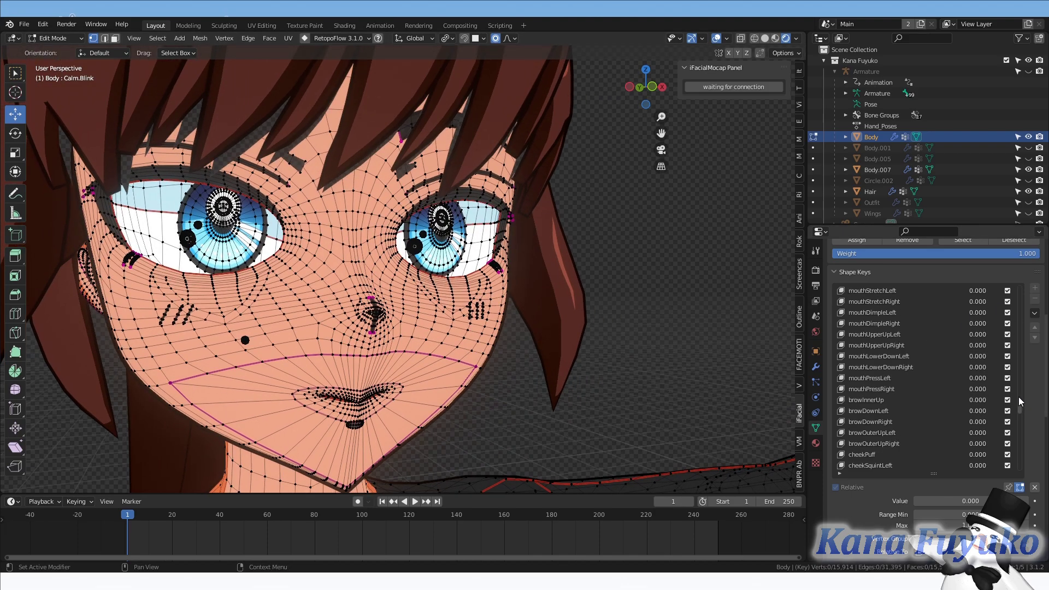
scroll(897, 399, down, 6)
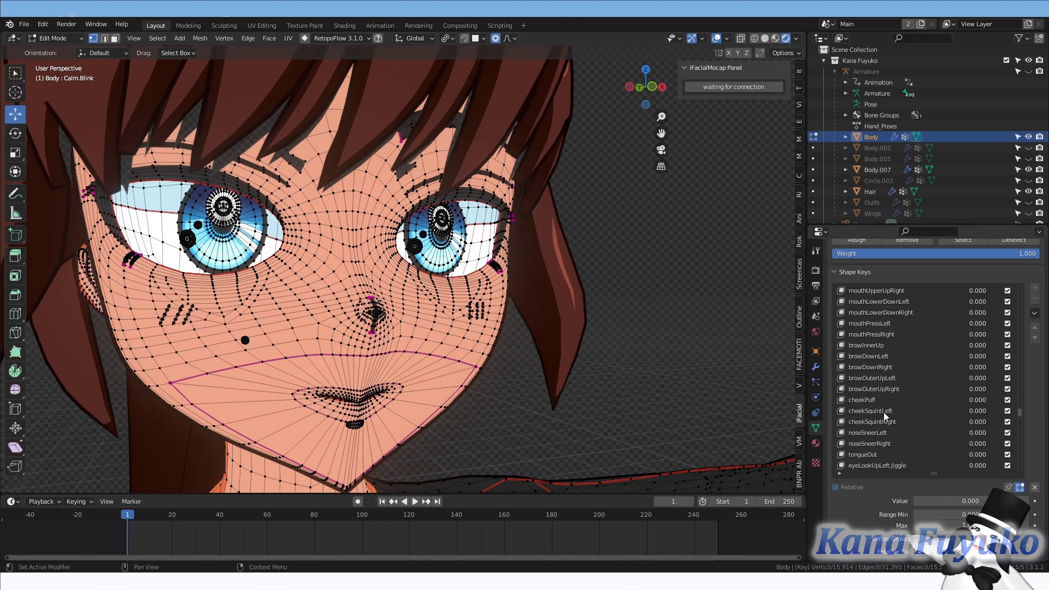
click(880, 400)
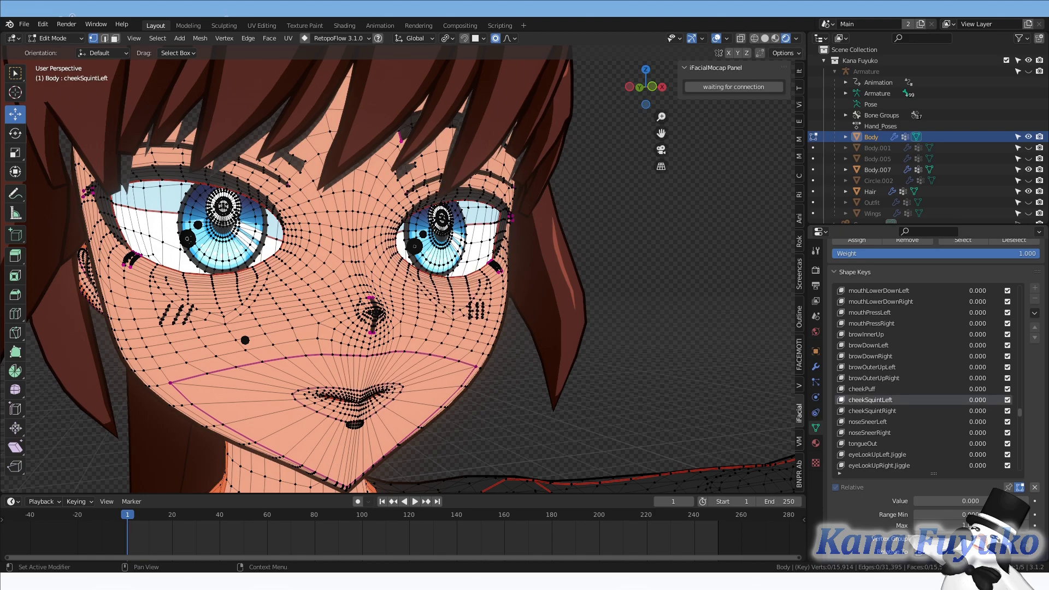
click(1007, 487)
middle_drag(598, 410, 469, 224)
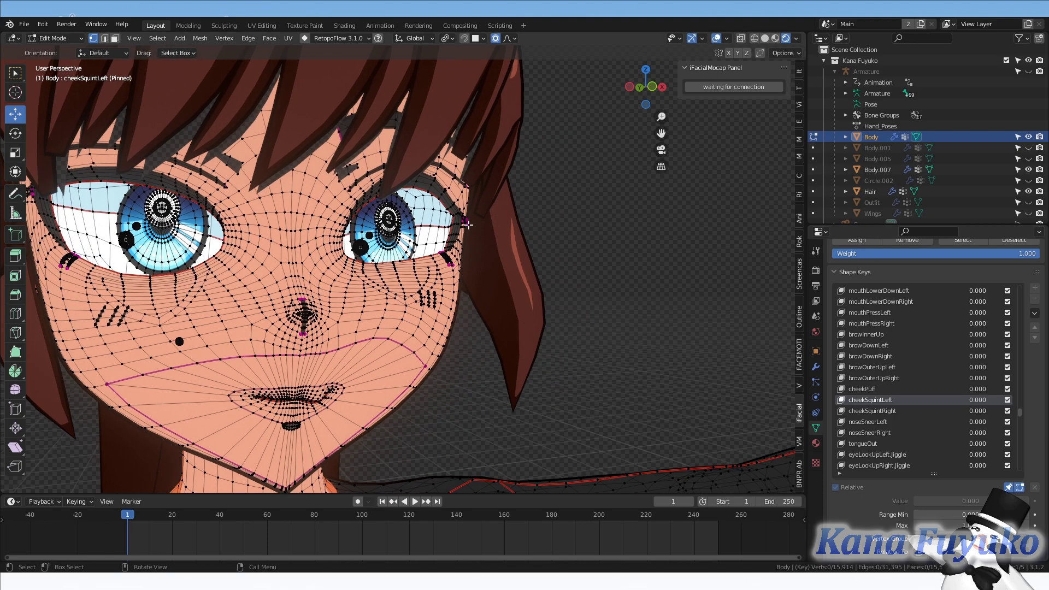
Step: Switch the Body mesh to Sculpt Mode and choose the Grab brush
click(55, 39)
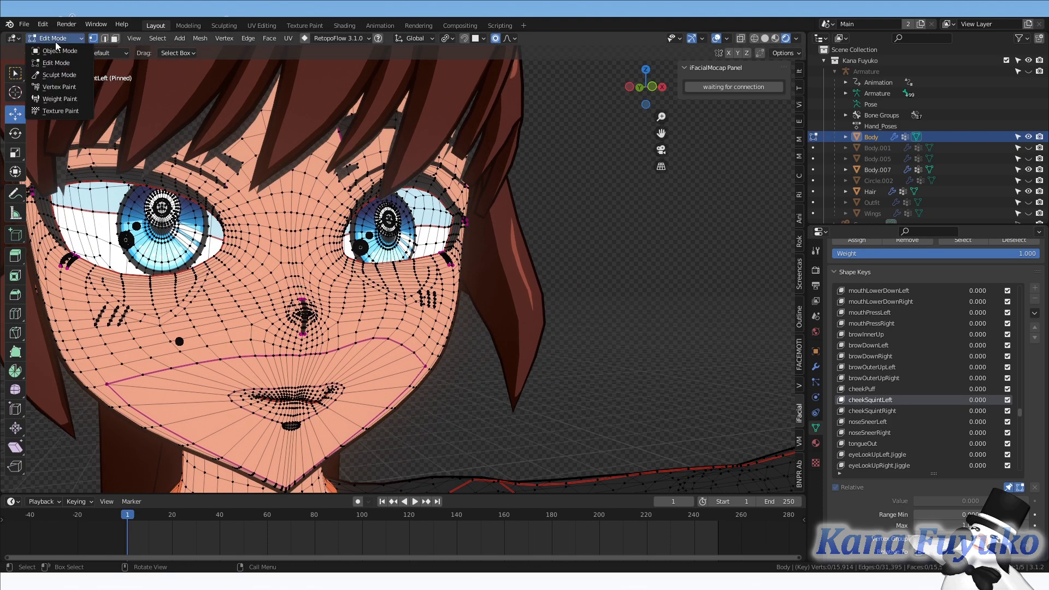
click(59, 75)
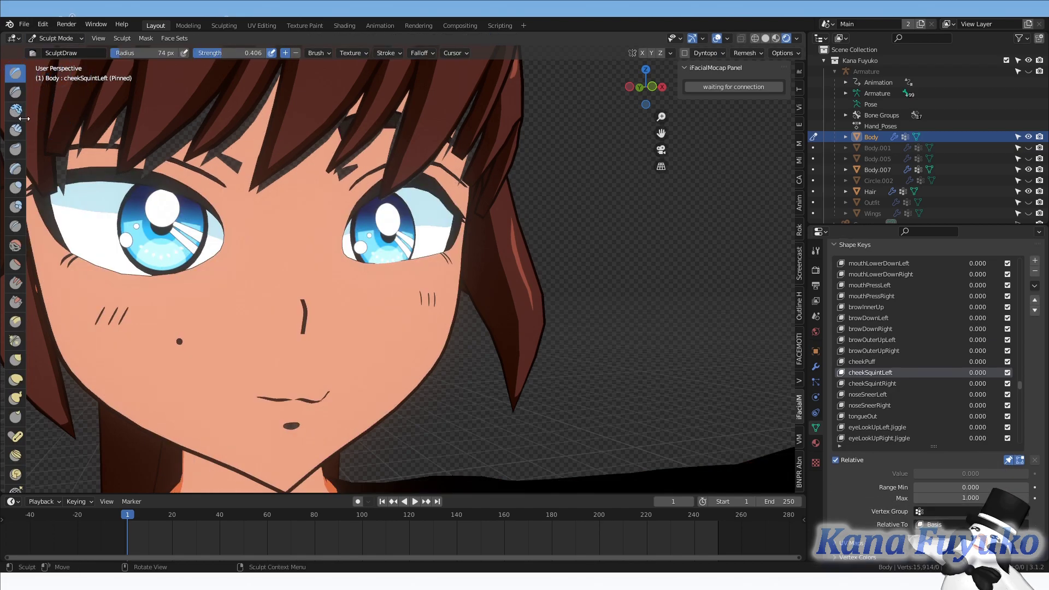
click(15, 361)
Step: Hide the iris, pupil and highlight geometry of both eyes in Edit Mode, leaving the eye whites visible
key(Tab)
scroll(399, 226, up, 6)
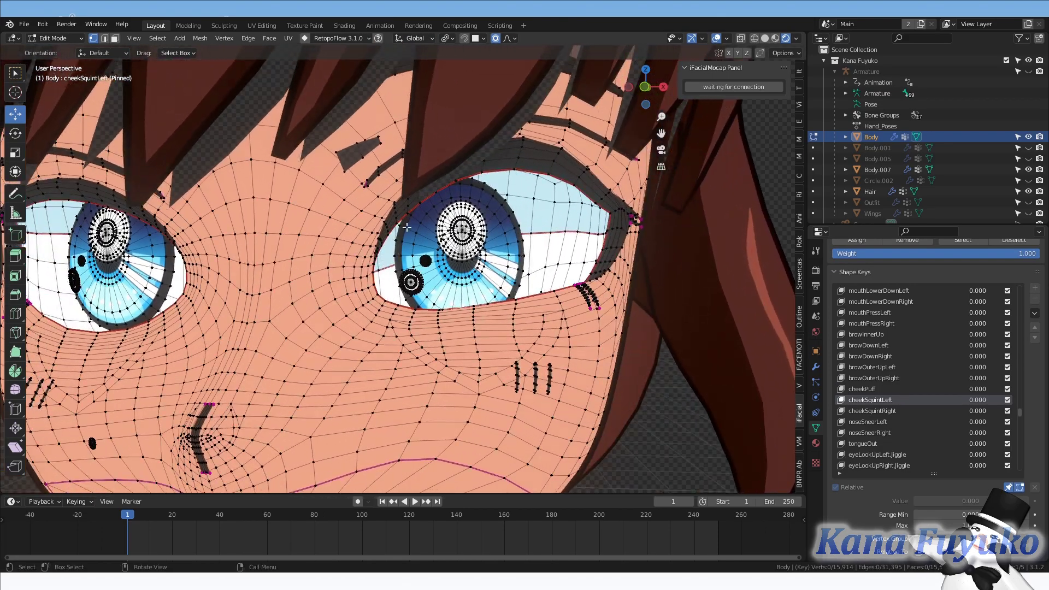
drag(470, 281, 470, 281)
middle_drag(470, 282, 247, 249)
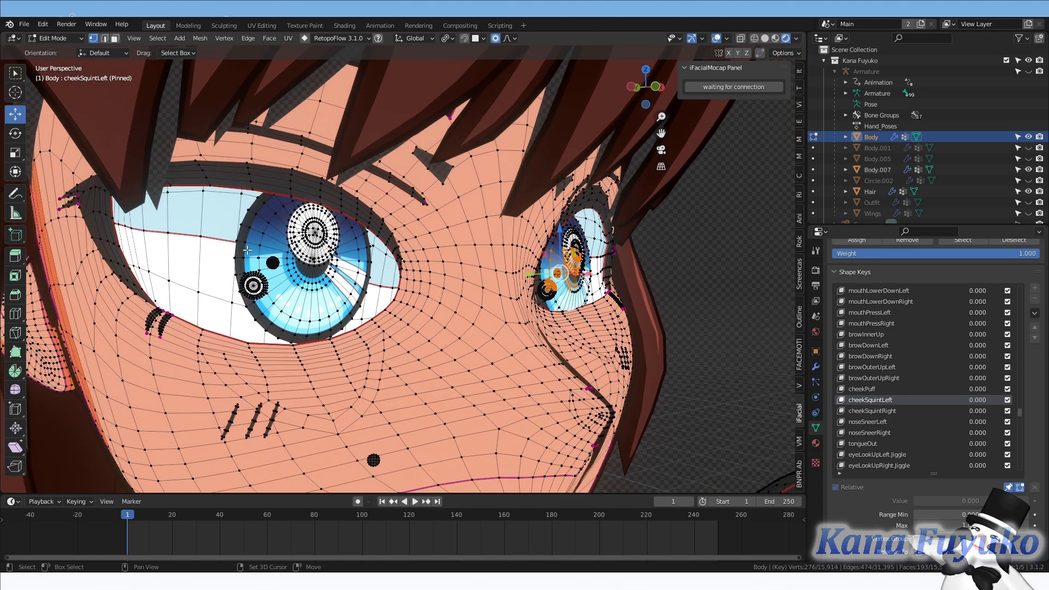
shift+drag(254, 235, 321, 285)
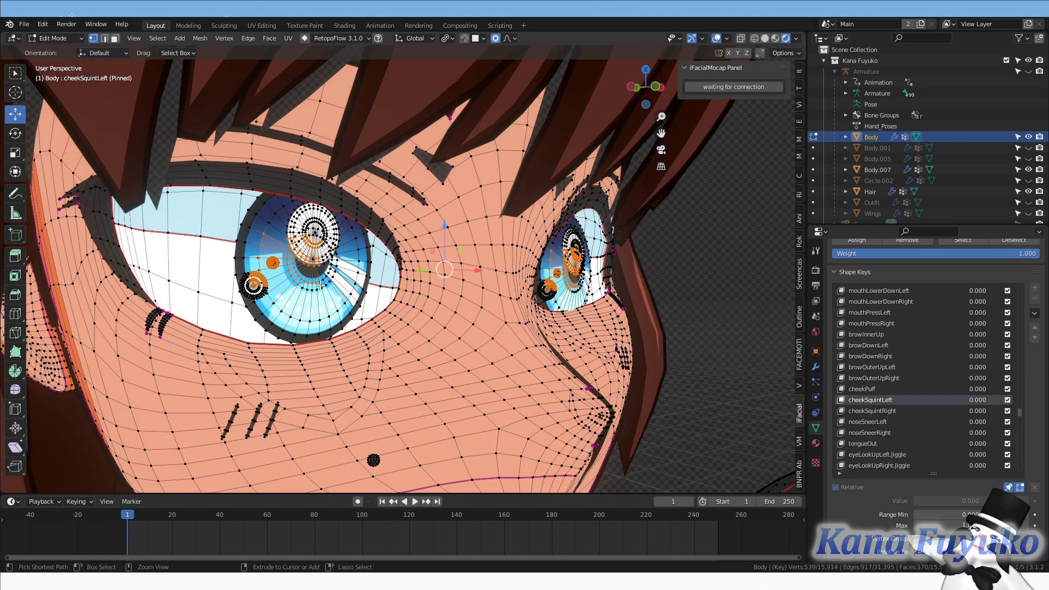
key(h)
key(l)
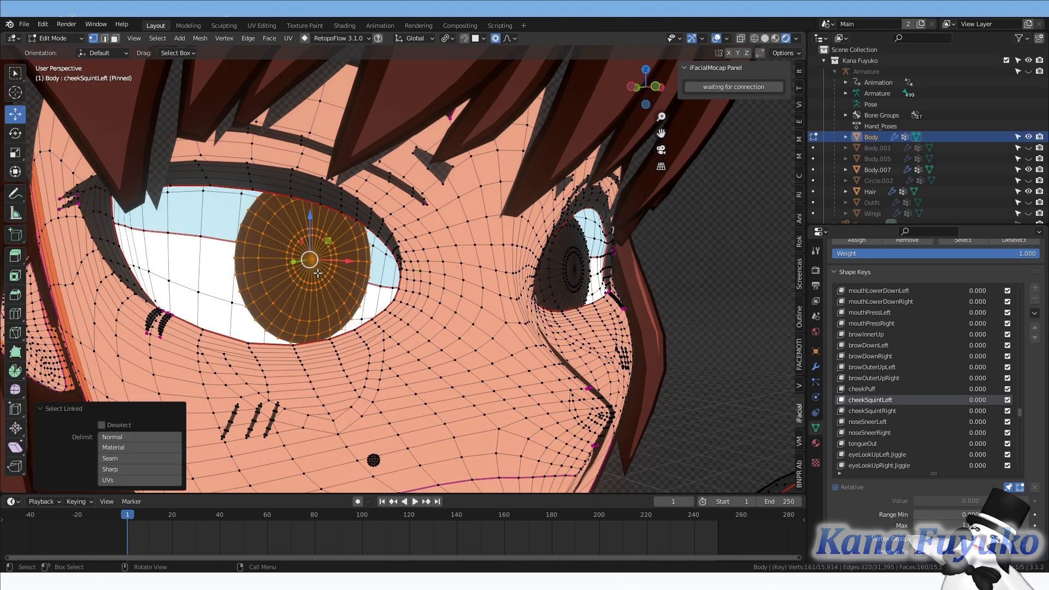
key(l)
key(h)
middle_drag(573, 263, 566, 322)
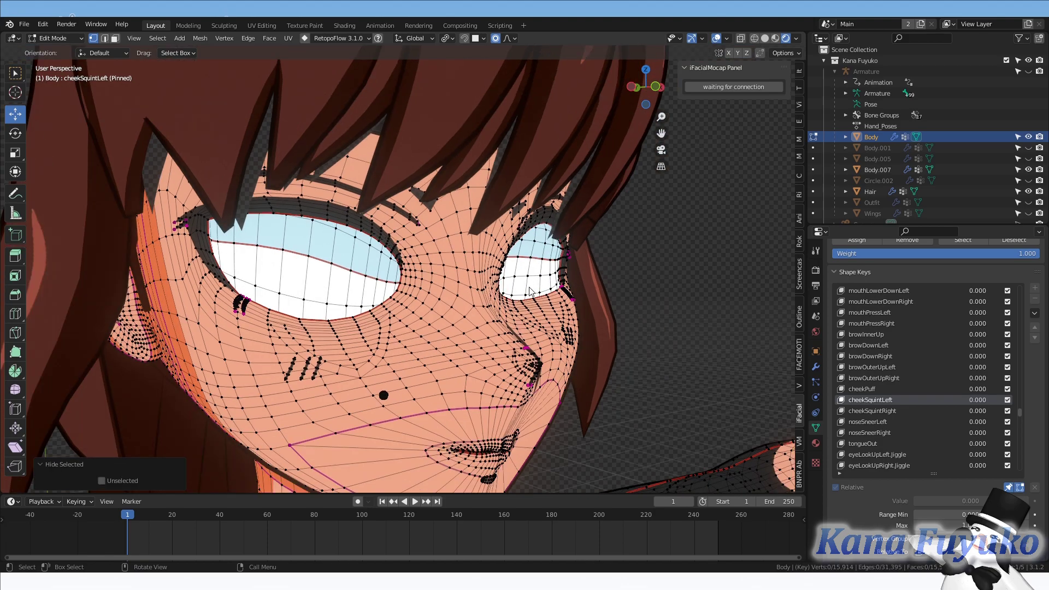
Step: Return the Body mesh to Sculpt Mode and inspect the cheekSquintLeft shape from a three-quarter angle
key(ctrl+Tab)
scroll(475, 305, down, 5)
middle_drag(481, 309, 435, 263)
middle_drag(486, 215, 514, 271)
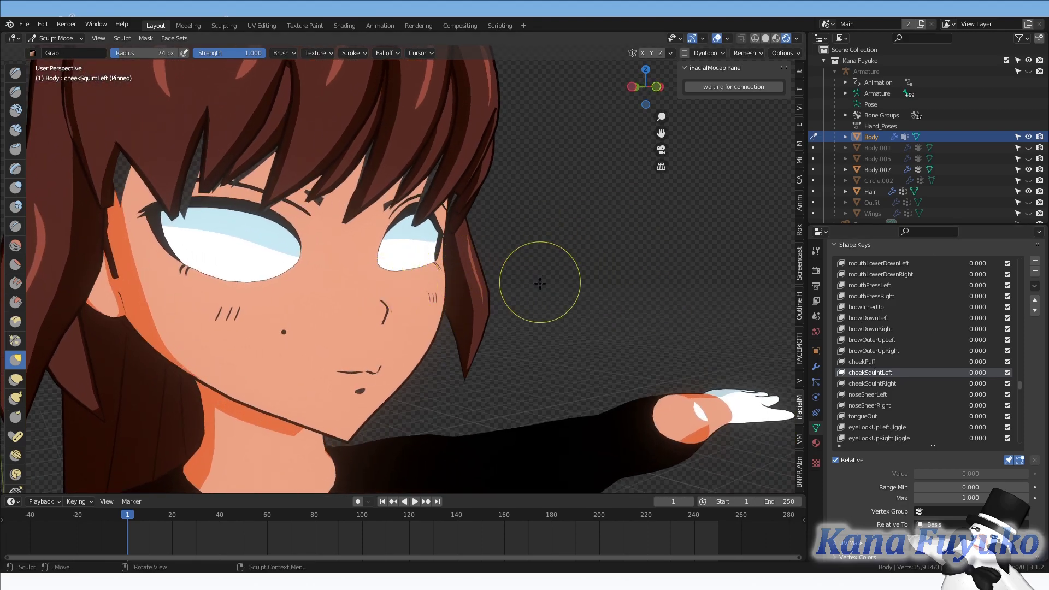
middle_drag(532, 301, 555, 312)
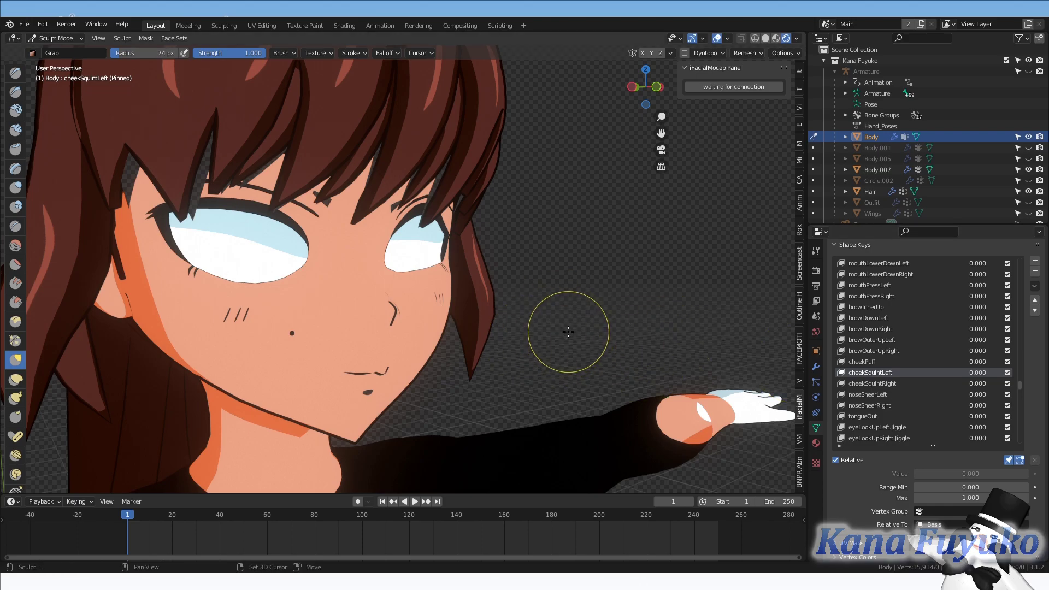
middle_drag(495, 285, 657, 314)
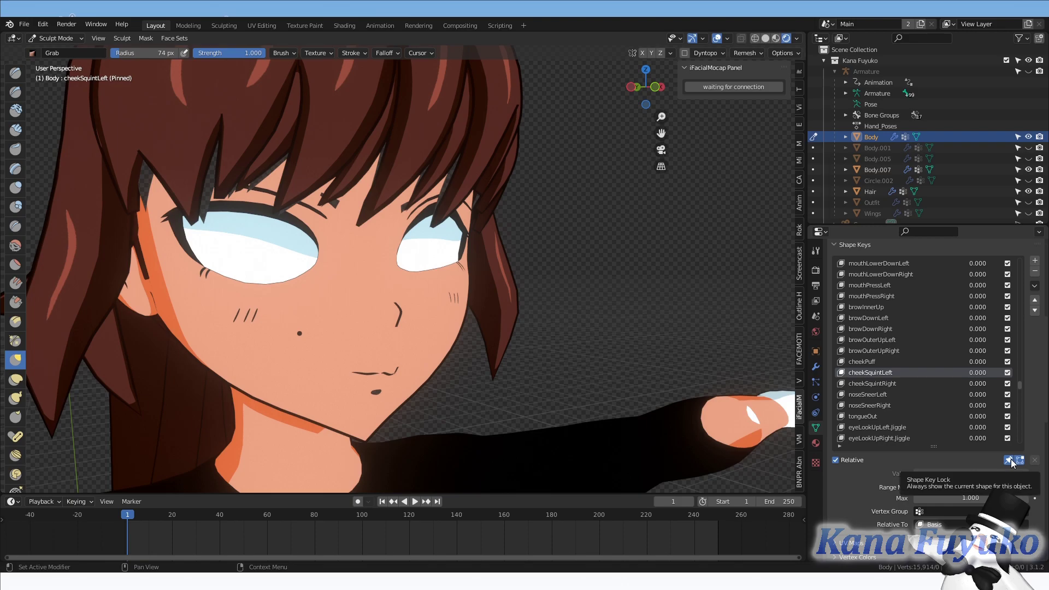
Step: Reshape the left cheek and its outer contour below the eye for cheekSquintLeft, using the Grab brush at 110 px radius
scroll(413, 291, down, 2)
middle_drag(432, 281, 451, 281)
drag(450, 280, 448, 301)
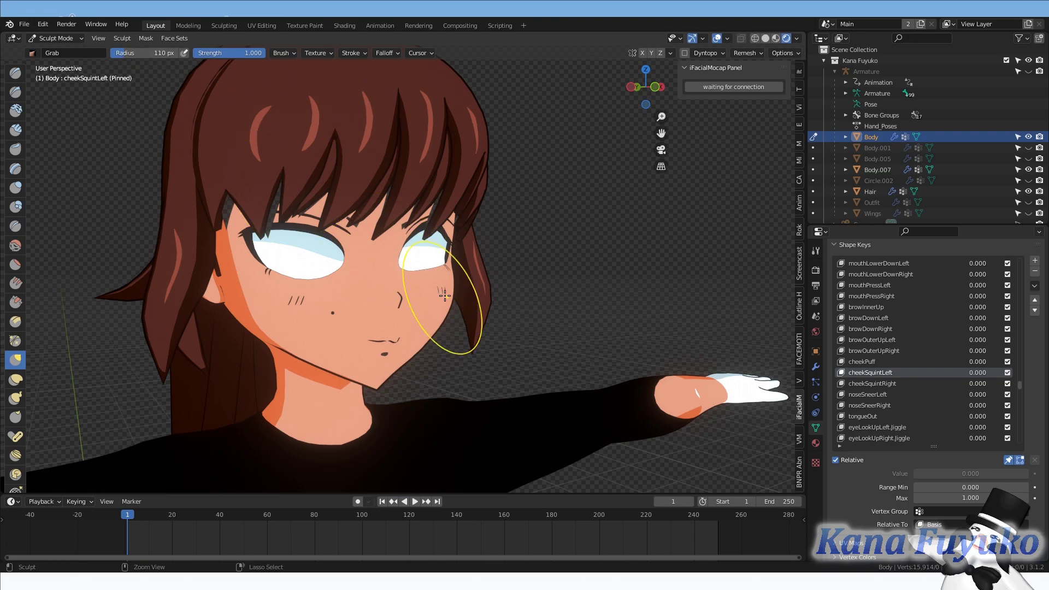
drag(448, 294, 457, 294)
mouse_move(457, 294)
middle_down()
mouse_move(417, 293)
mouse_move(536, 306)
mouse_move(546, 323)
mouse_move(515, 305)
middle_up()
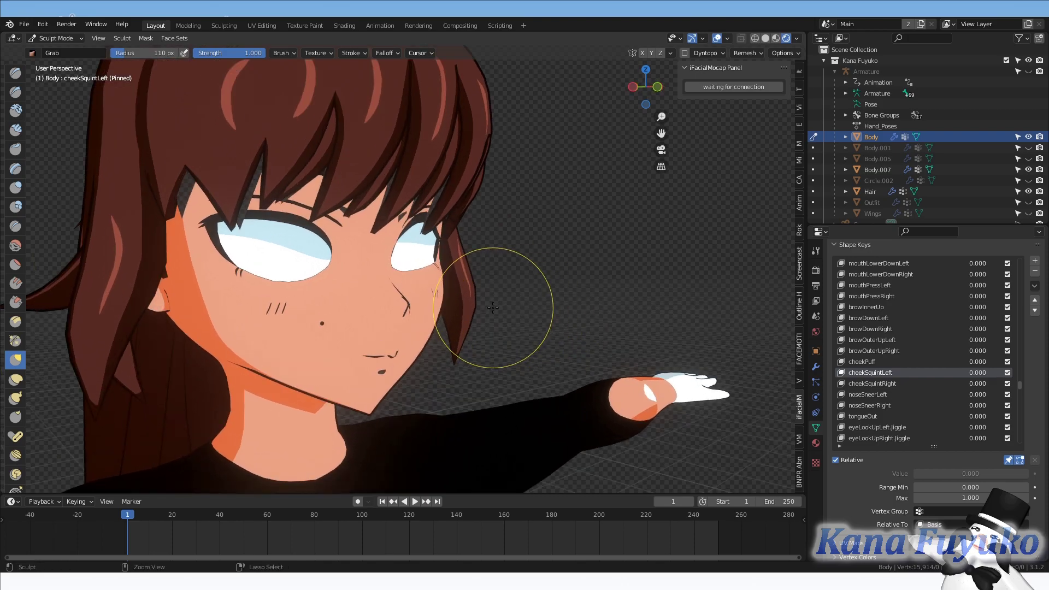
key(KP_1)
drag(493, 308, 535, 300)
drag(520, 340, 521, 331)
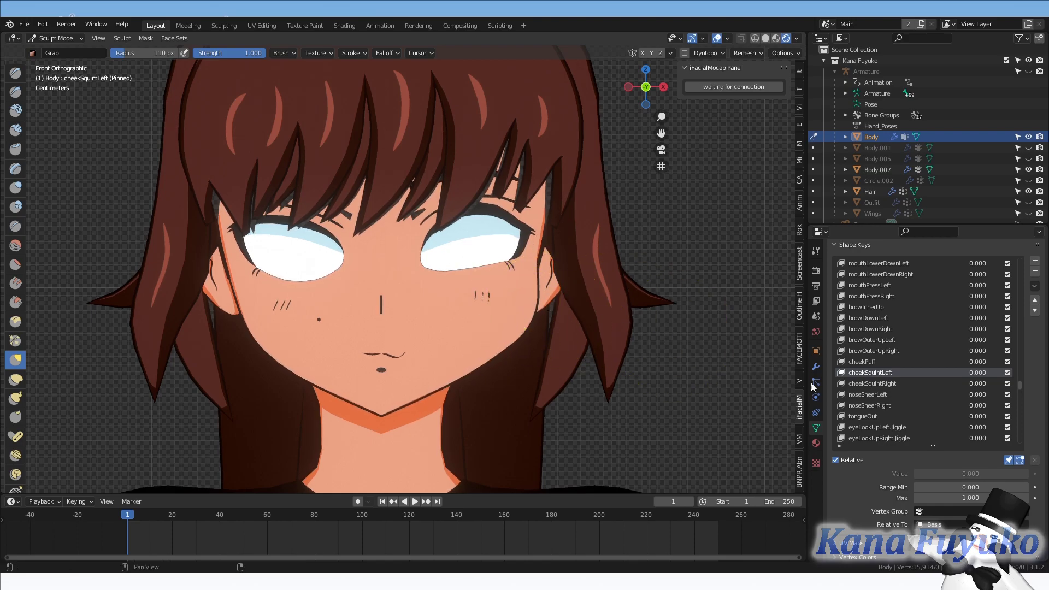
Step: Activate the cheekSquintRight shape key and reshape the right cheek's outer contour with the Grab brush
click(889, 385)
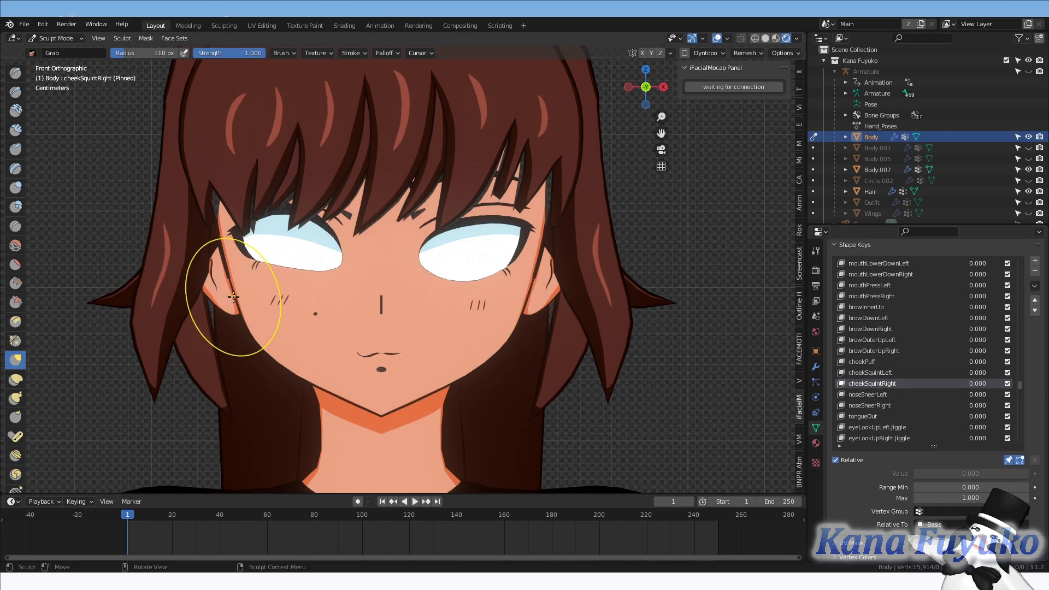
mouse_move(234, 291)
mouse_down()
mouse_move(236, 283)
mouse_move(236, 327)
mouse_up()
drag(222, 277, 228, 293)
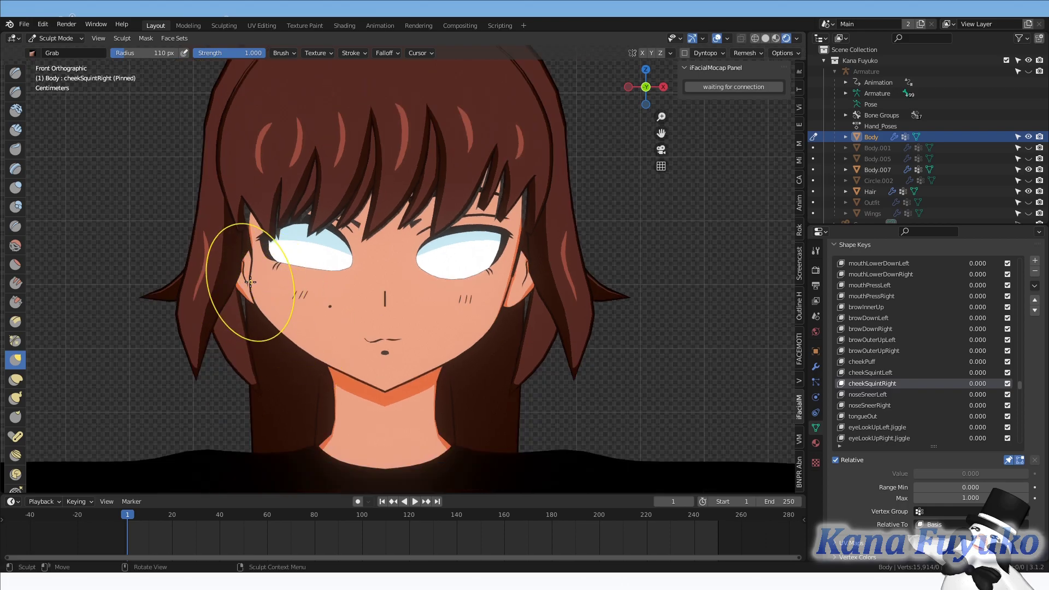
drag(220, 304, 235, 306)
mouse_move(350, 322)
middle_down()
mouse_move(409, 358)
mouse_move(380, 340)
middle_up()
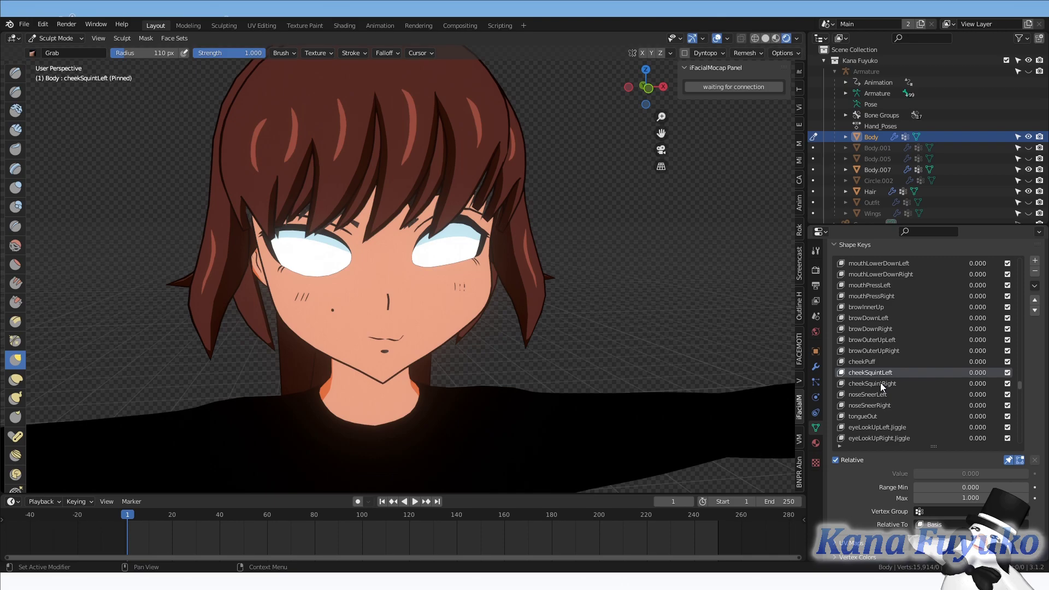
Step: Compare the cheekSquintLeft and cheekSquintRight shapes by alternating between them, and look through the neighbouring mouth and brow shape keys
click(877, 376)
click(878, 382)
click(878, 373)
click(877, 383)
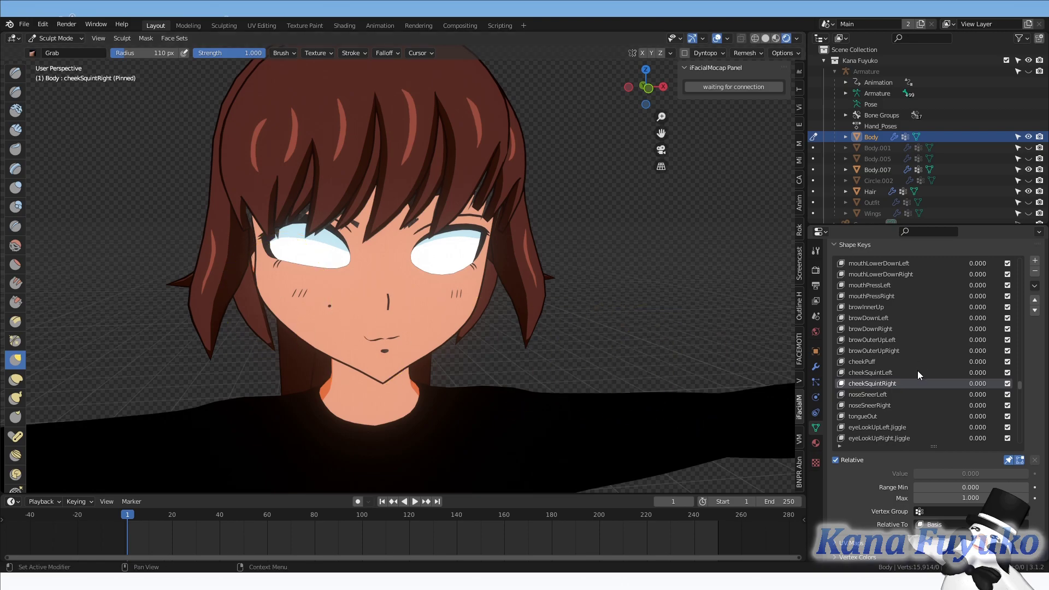
scroll(918, 375, down, 3)
scroll(906, 374, up, 9)
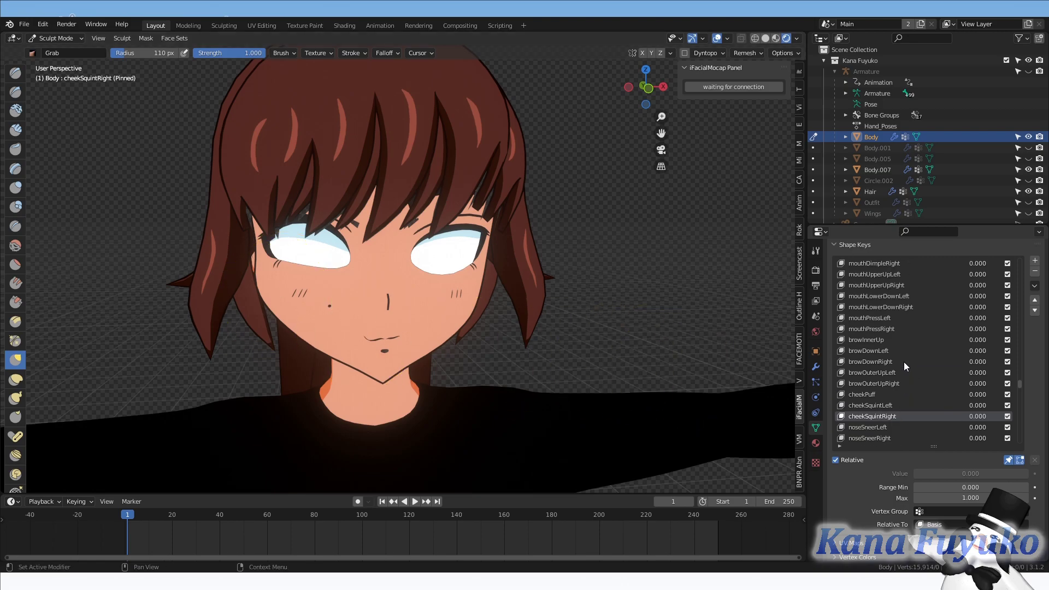
scroll(907, 333, up, 18)
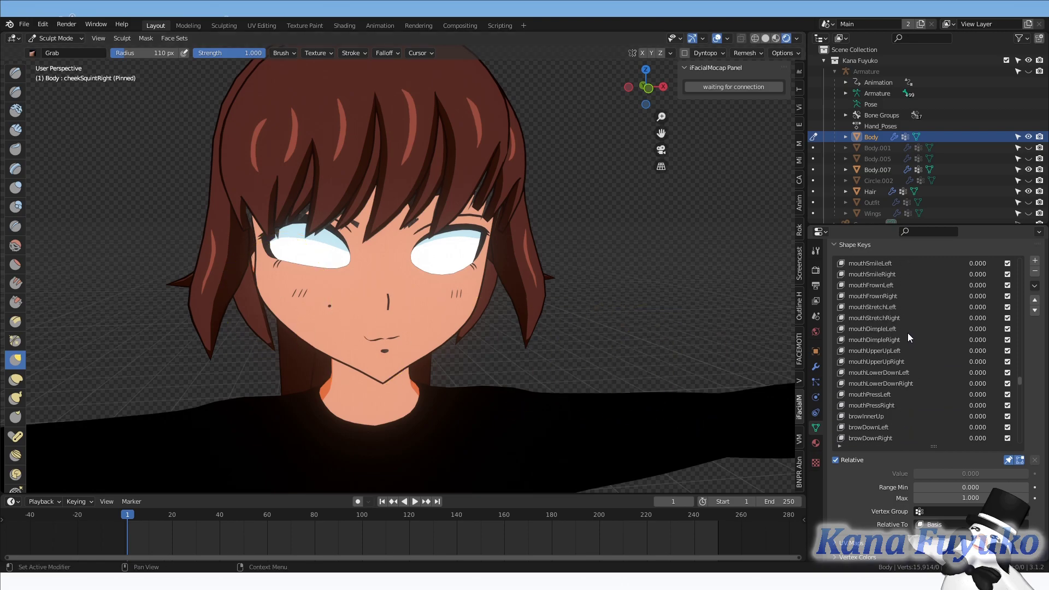
Step: Examine the pinned mouthLeft and mouthRight shape keys on the Body mesh from the front
click(876, 339)
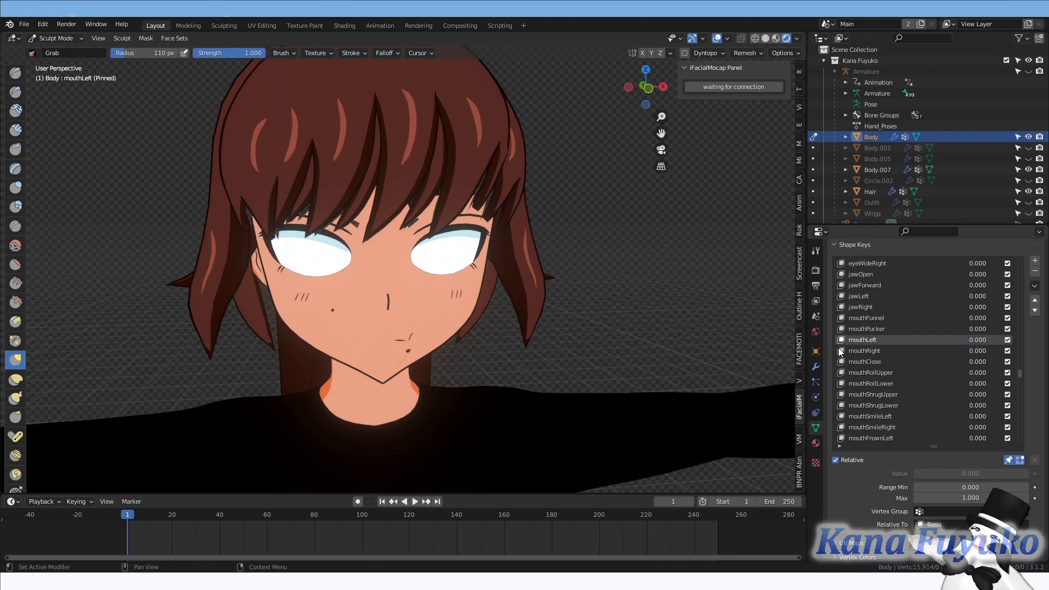
middle_drag(544, 363, 520, 328)
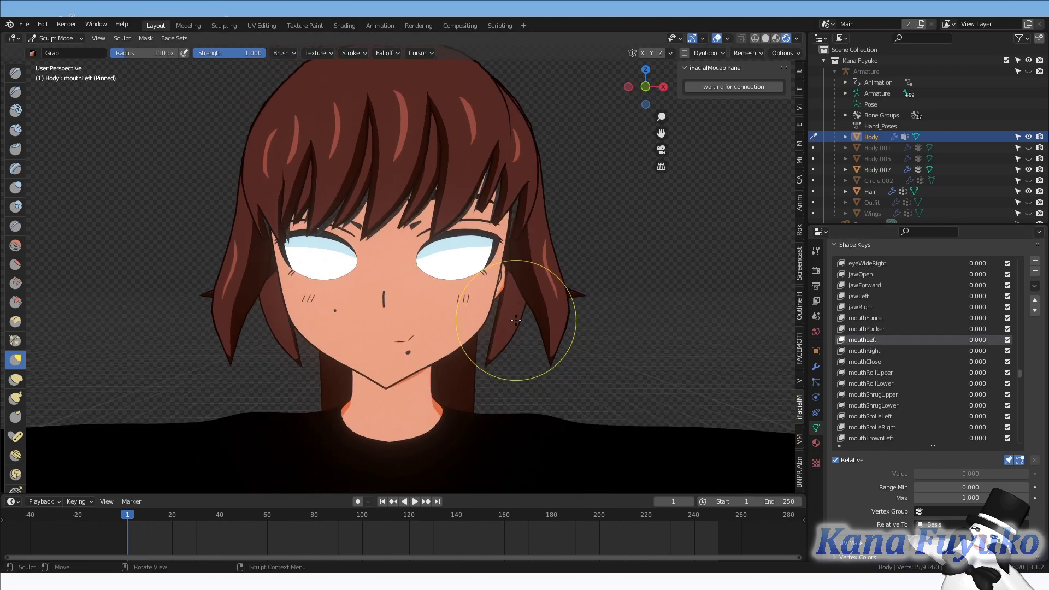
key(KP_1)
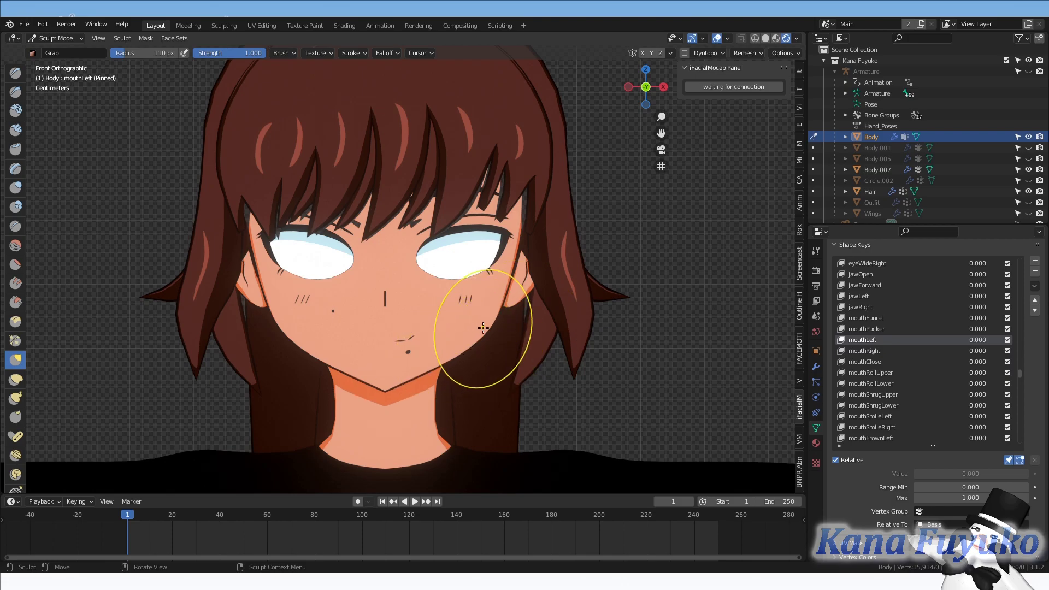
scroll(477, 324, down, 1)
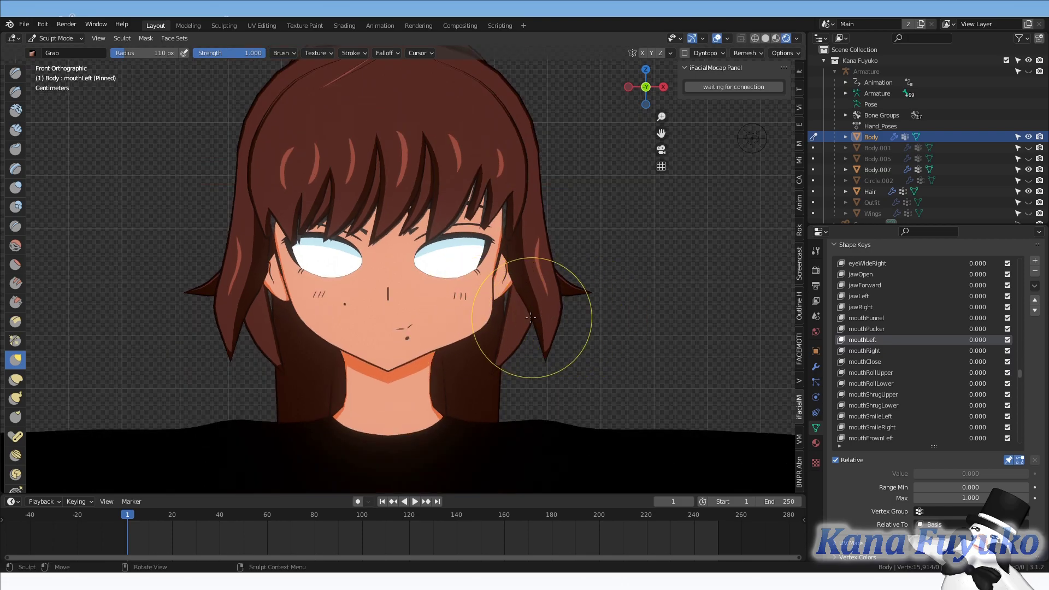
shift+middle_drag(604, 334, 639, 335)
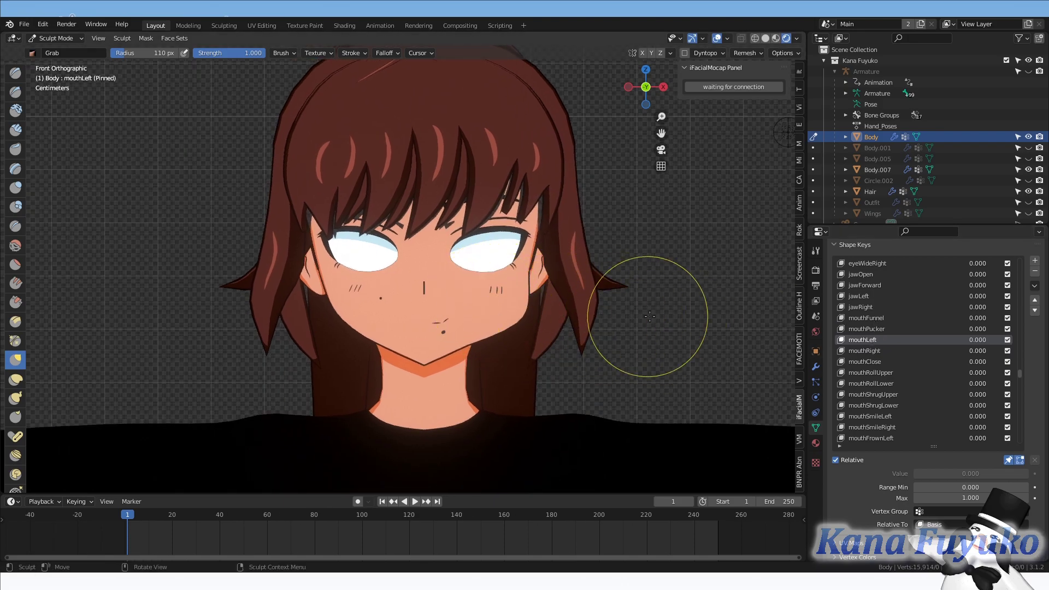
click(869, 351)
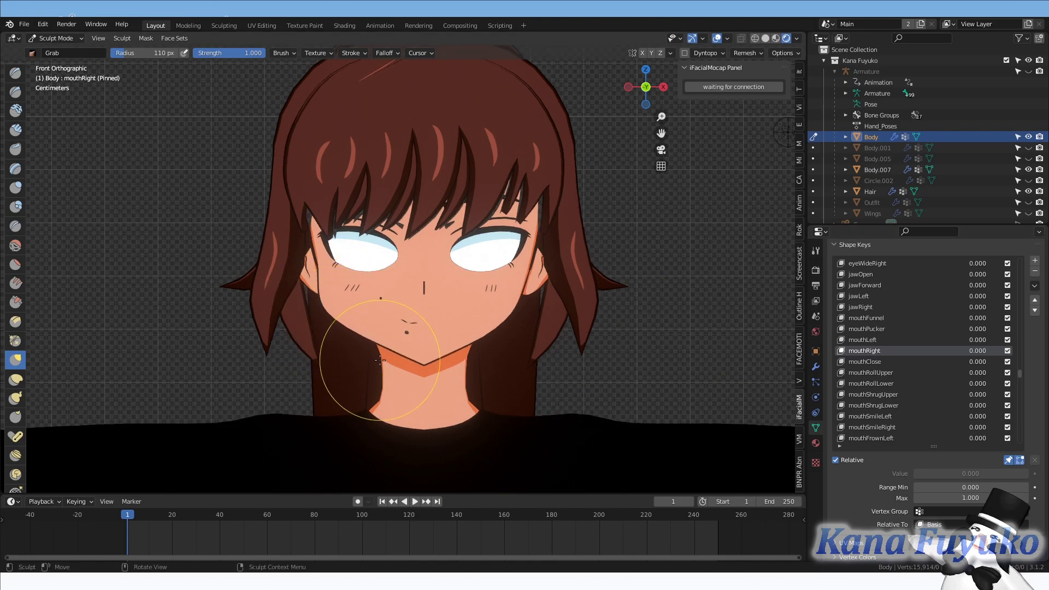
Step: Return the Body to Object Mode, start the iFacialMocap live connection, and unpin the active shape key so the tracked expressions combine
click(74, 41)
click(72, 50)
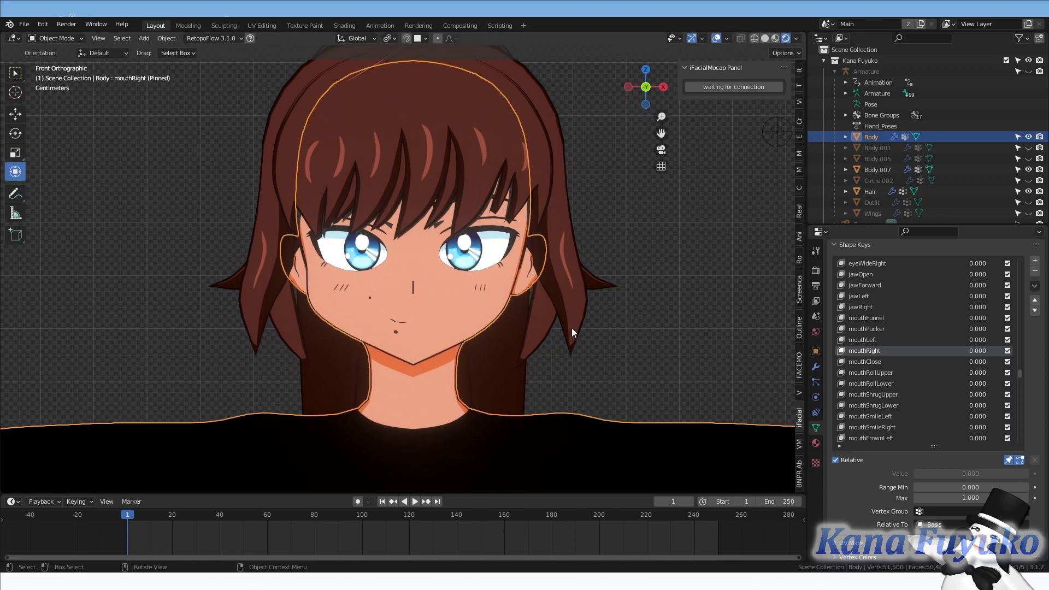
scroll(597, 321, up, 2)
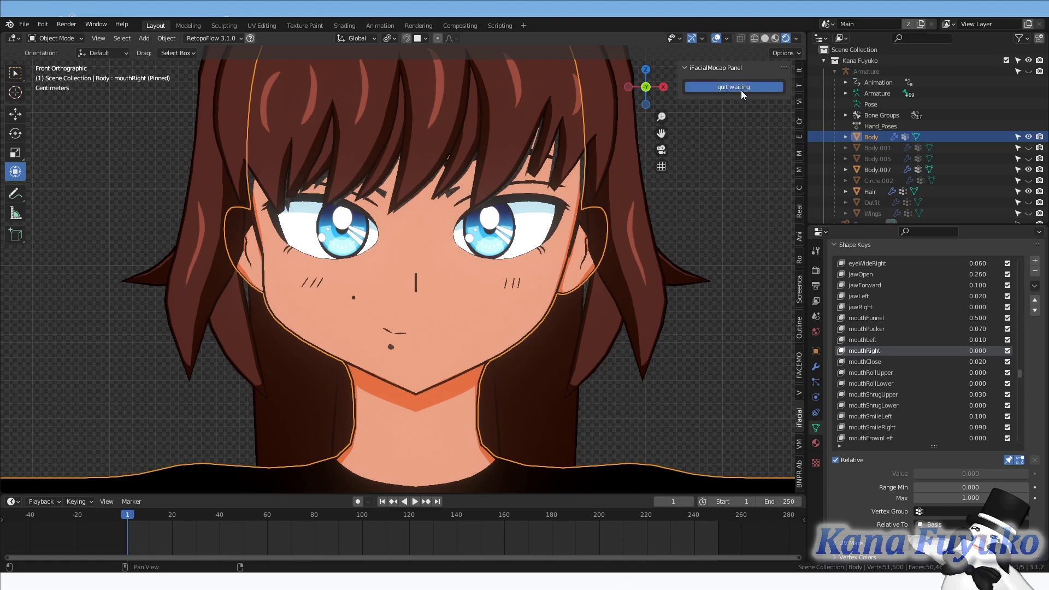
click(1009, 461)
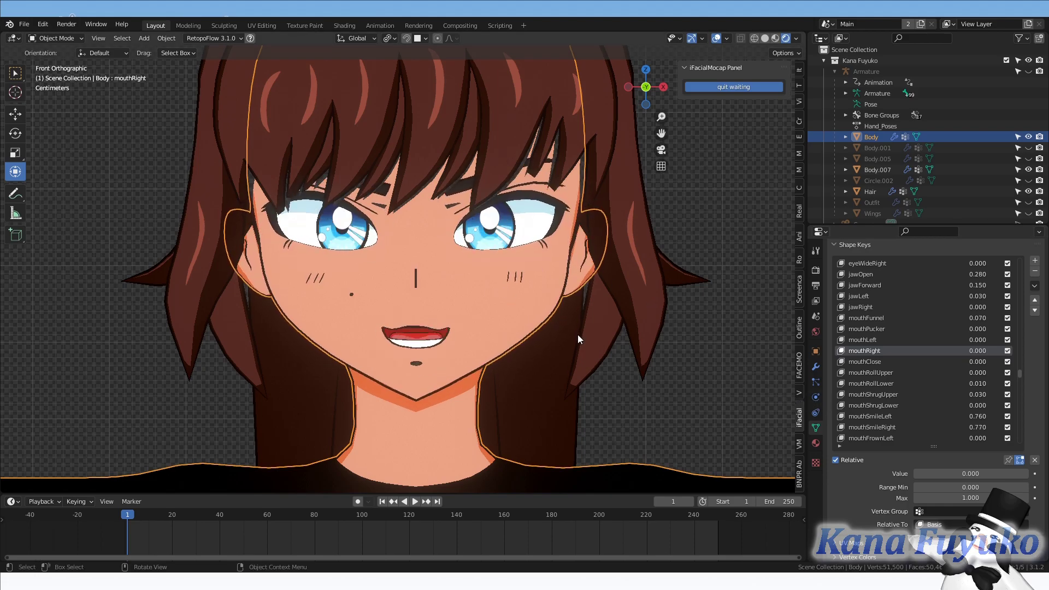
Step: Examine the live-tracked values of the eye, jaw, mouth, brow, cheek and nose shape keys against the face's movement
middle_drag(591, 356, 599, 362)
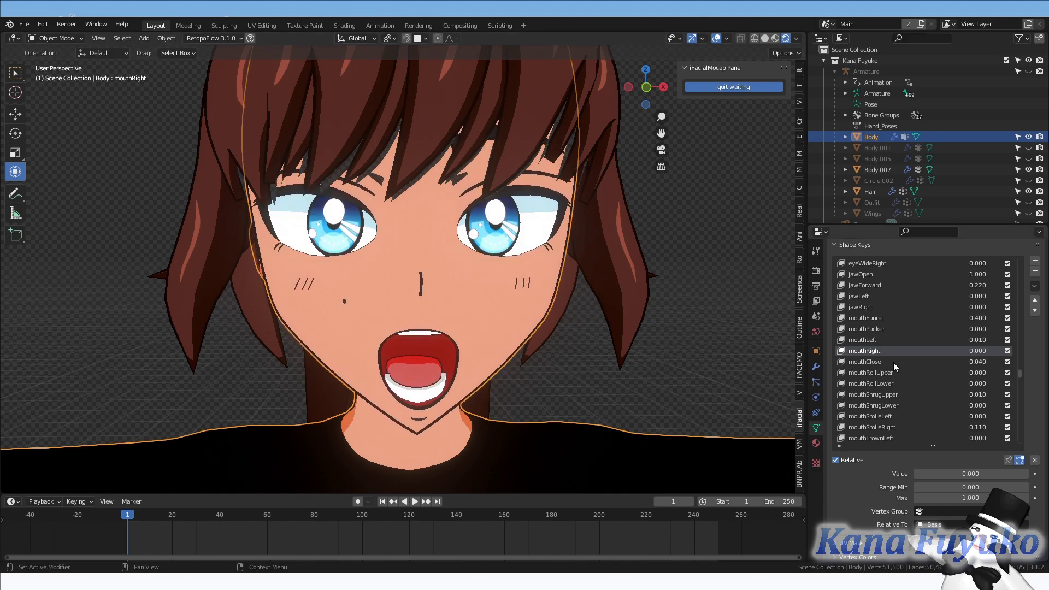
scroll(894, 363, down, 2)
scroll(893, 363, down, 4)
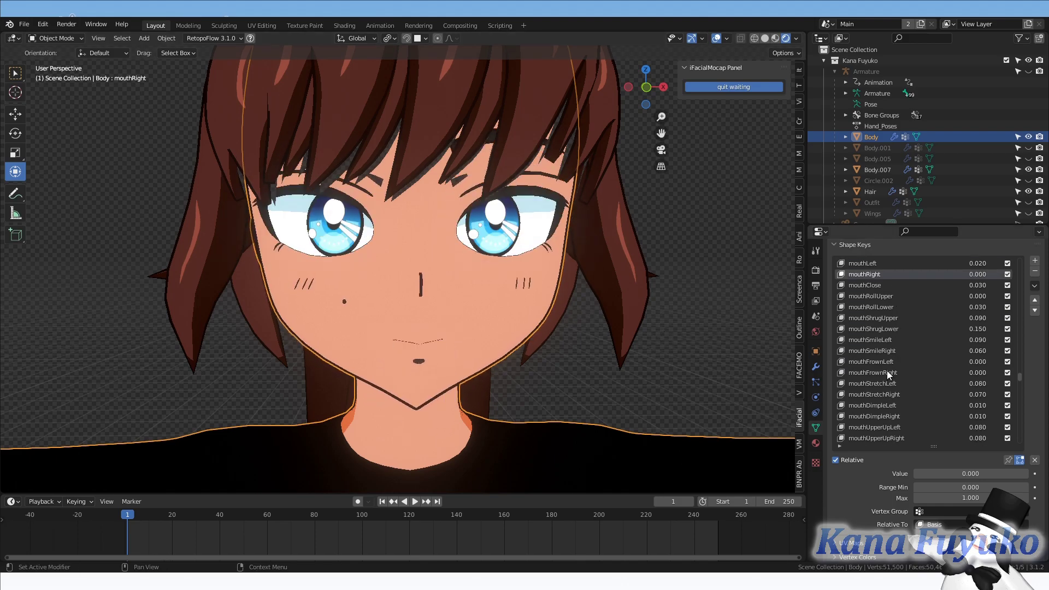
scroll(887, 372, up, 8)
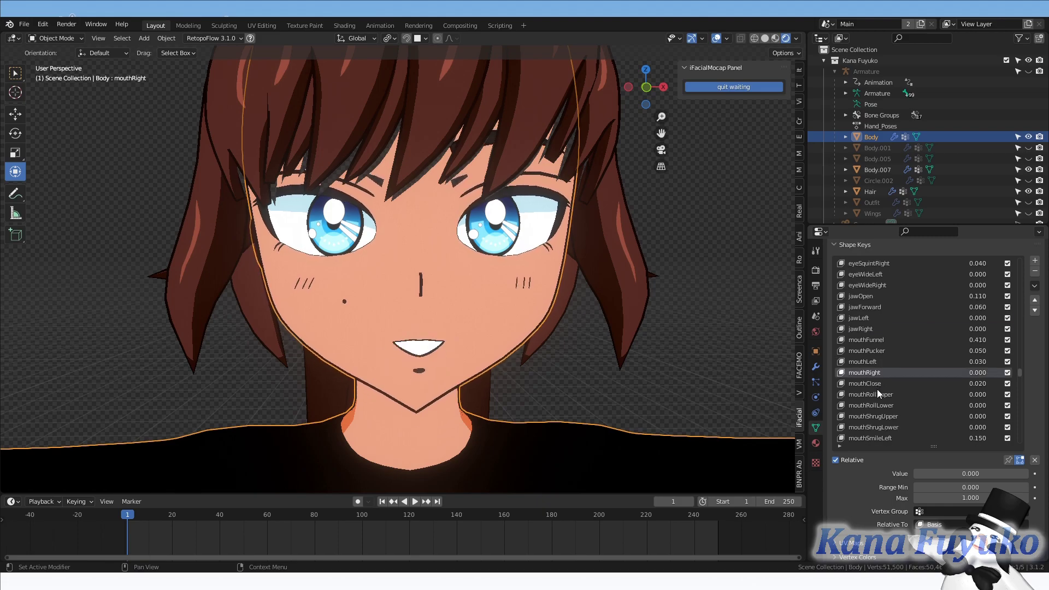
scroll(877, 373, up, 5)
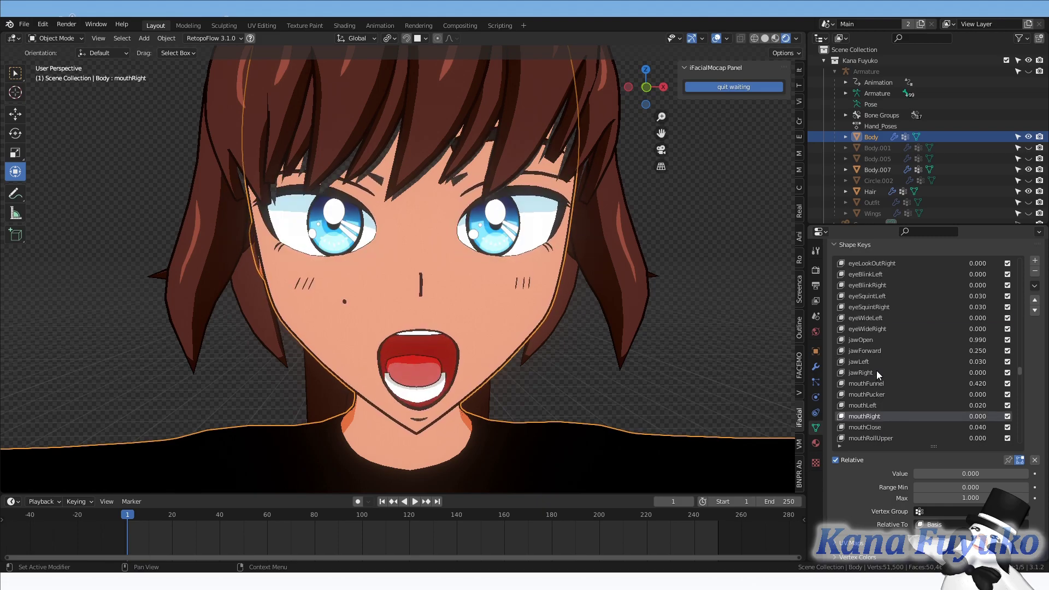
scroll(877, 372, down, 5)
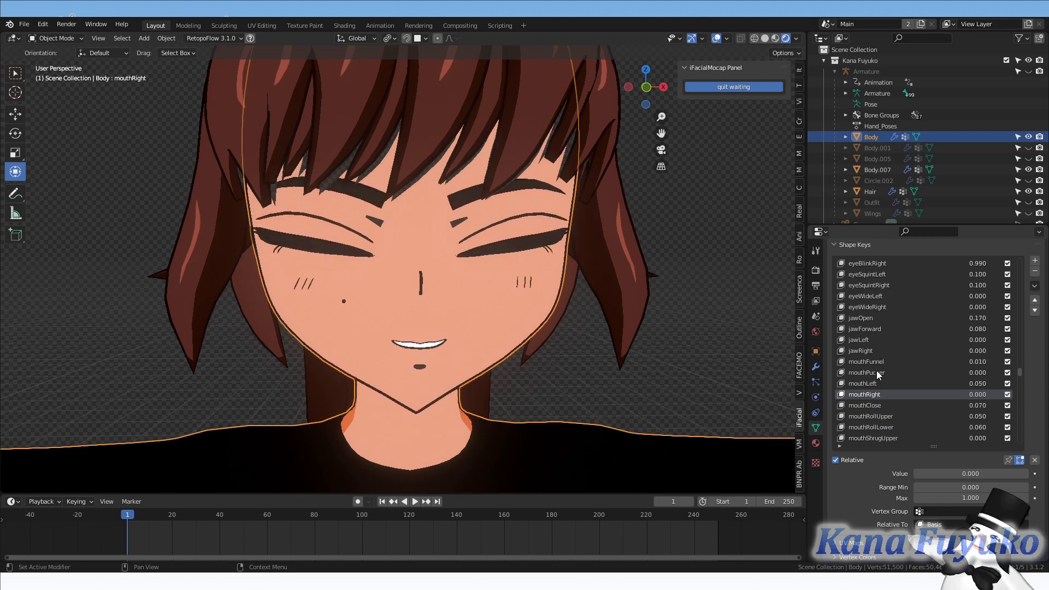
scroll(879, 383, down, 18)
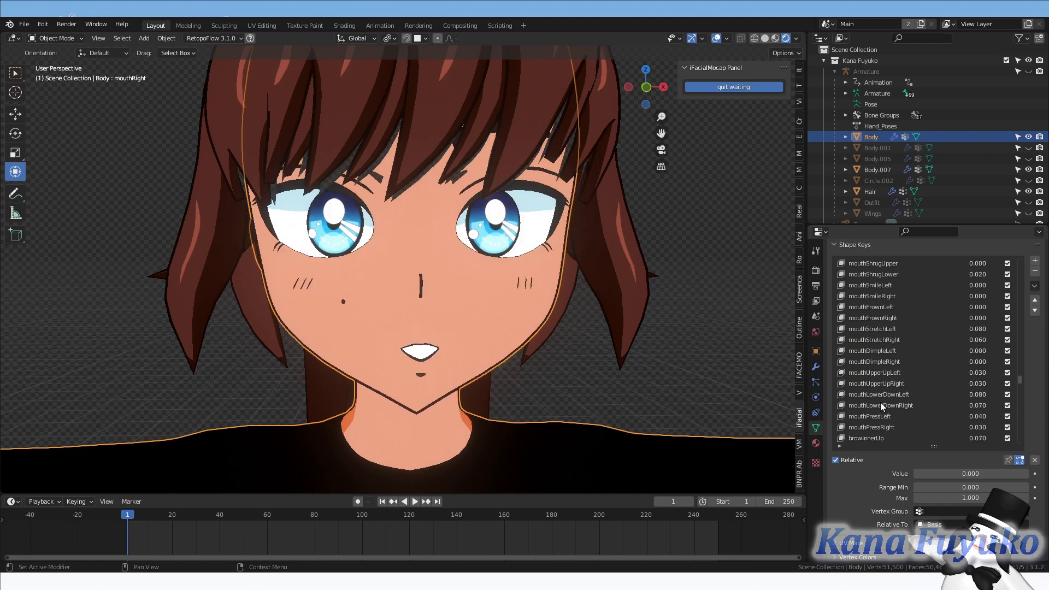
scroll(880, 402, down, 10)
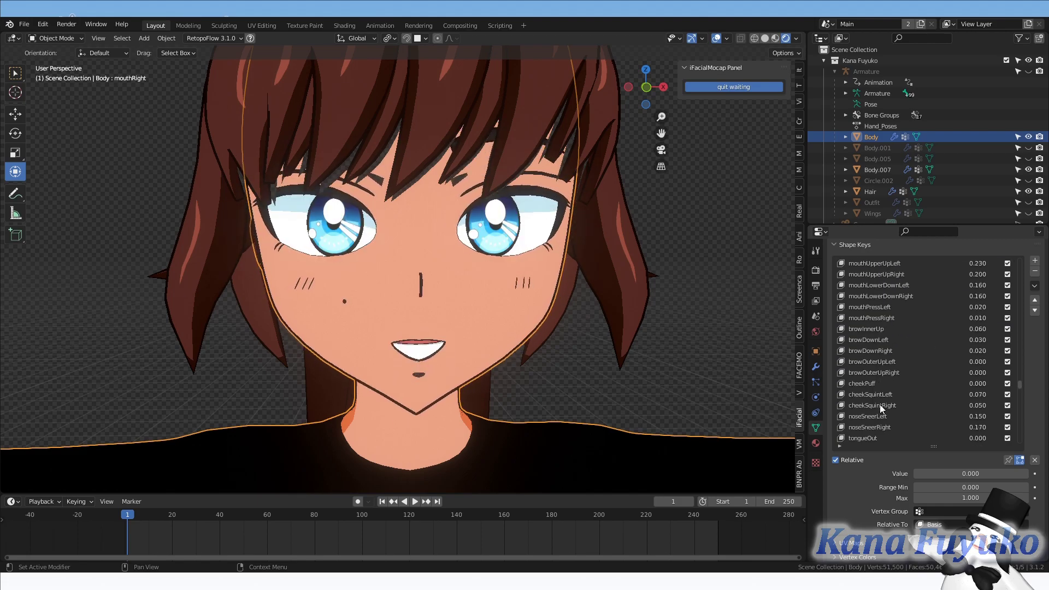
scroll(880, 401, down, 1)
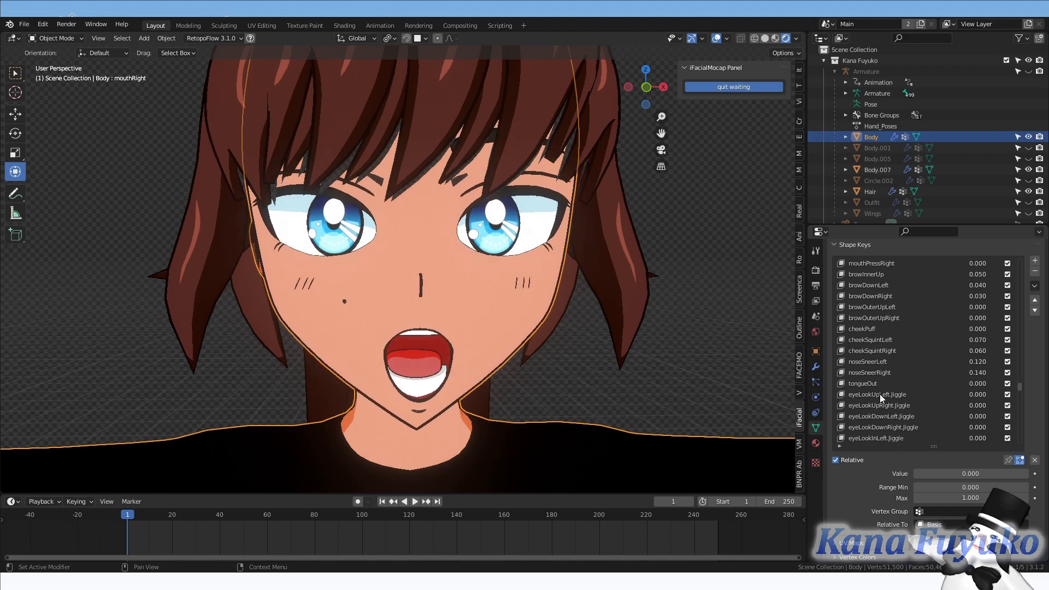
scroll(893, 372, up, 4)
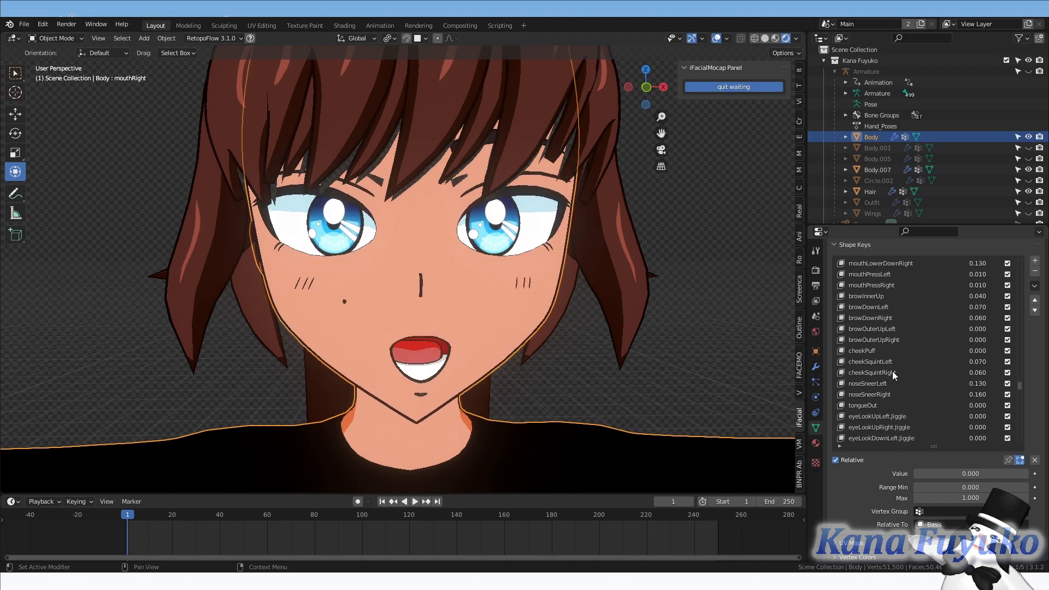
scroll(897, 359, up, 4)
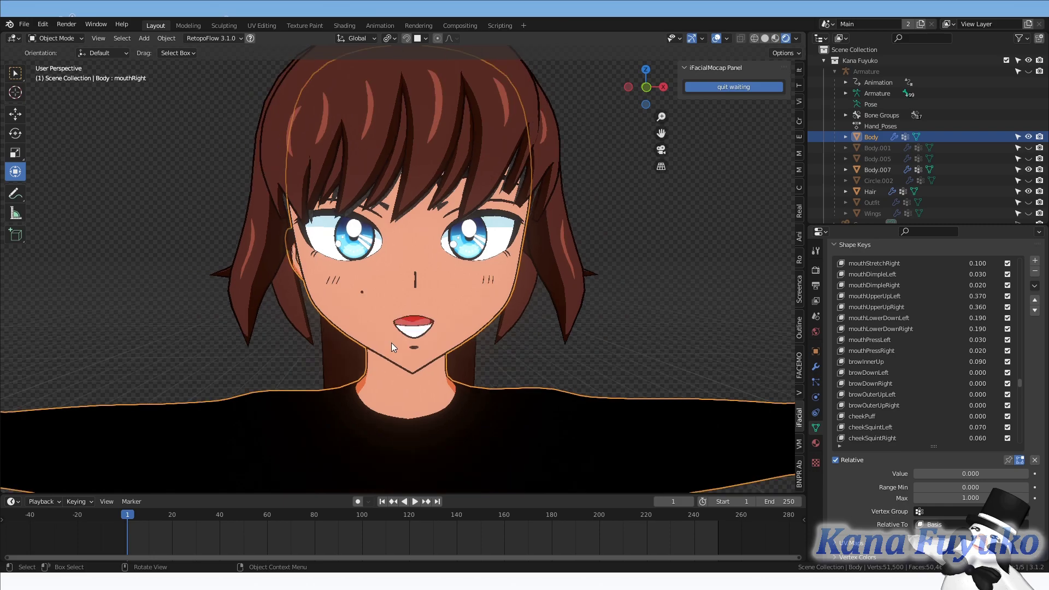
Step: Deselect the Body and check the live-tracked facial expressions from a three-quarter angle and from the front
middle_drag(389, 340, 434, 324)
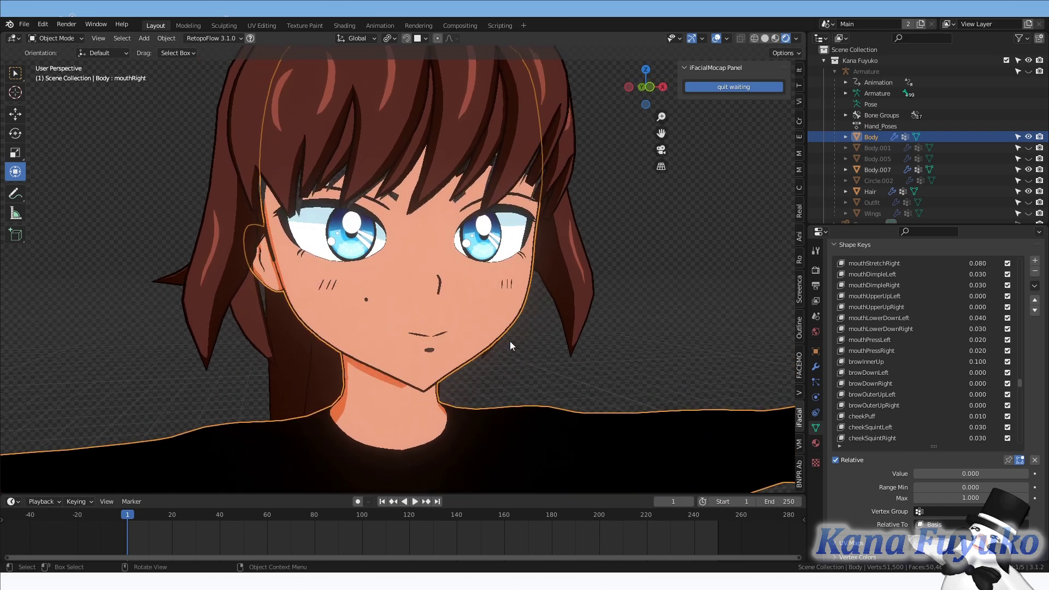
click(542, 350)
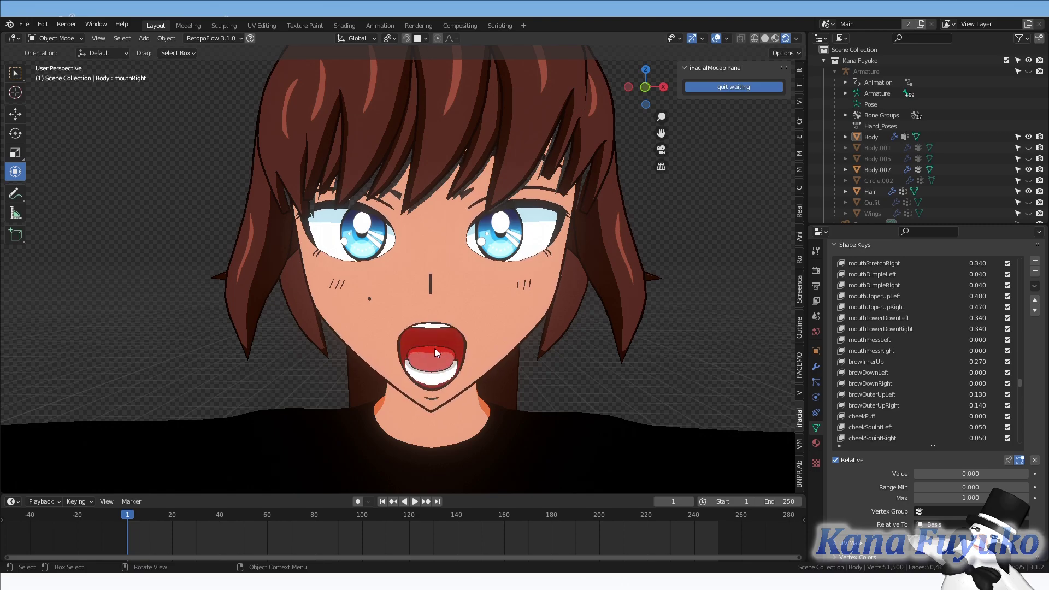
key(KP_1)
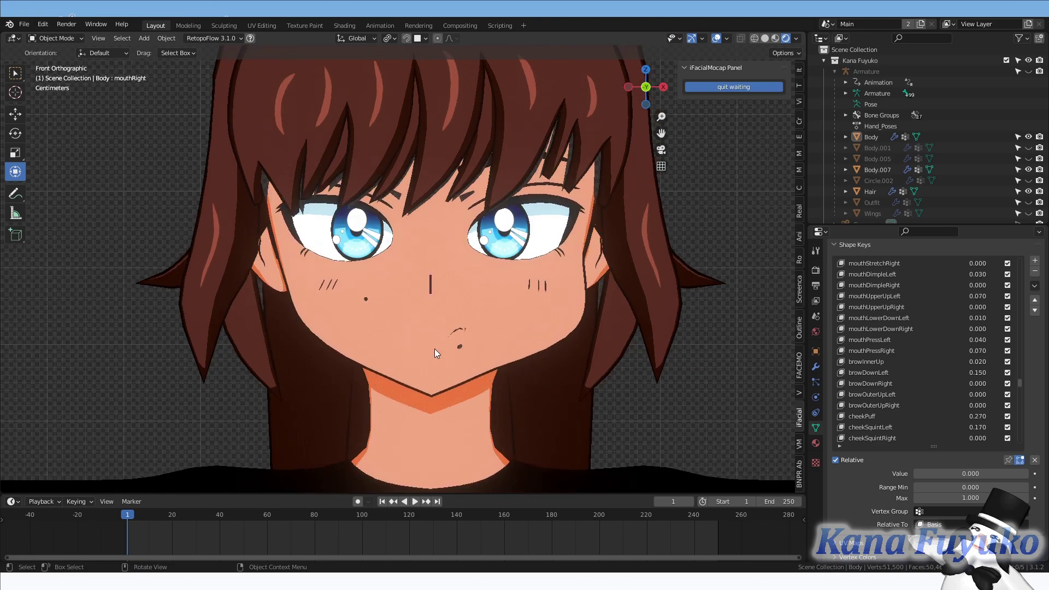
scroll(489, 294, up, 3)
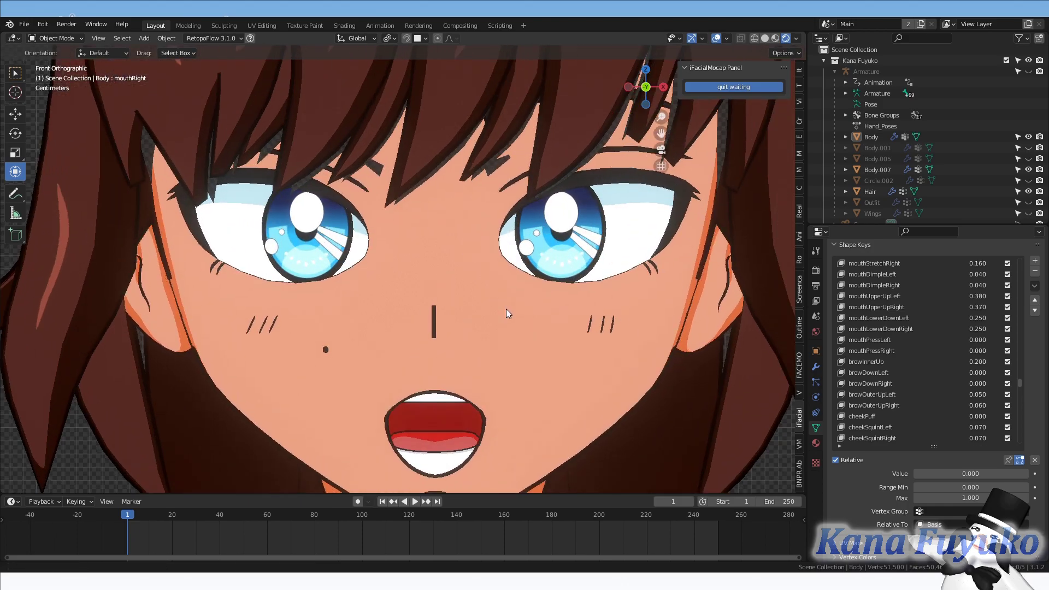
scroll(520, 123, down, 3)
Step: Hide the Hair object and check the uncovered eyebrows and eyes under live tracking
click(493, 137)
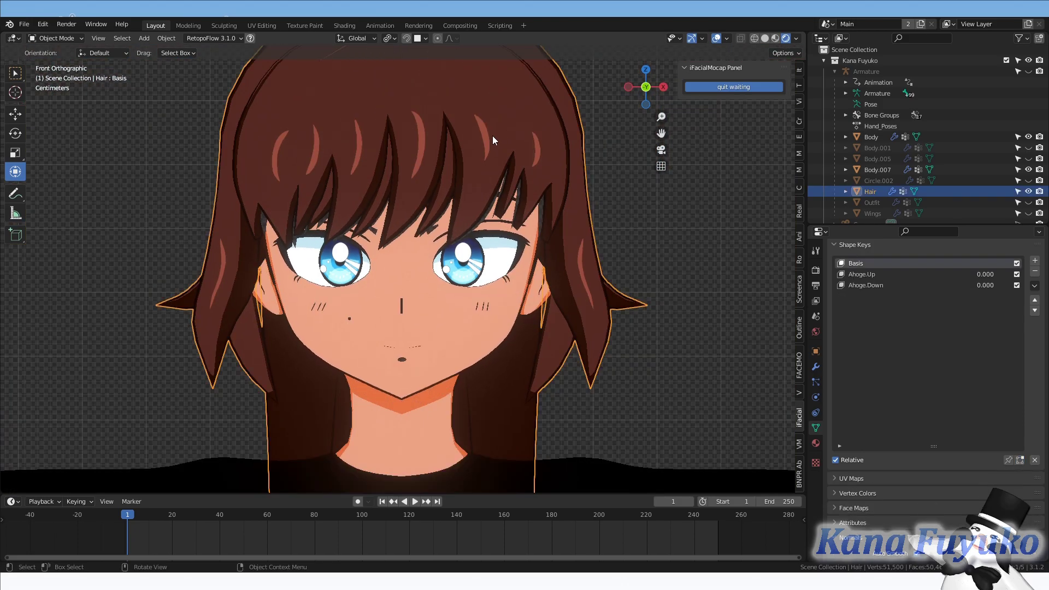
key(h)
scroll(477, 146, up, 3)
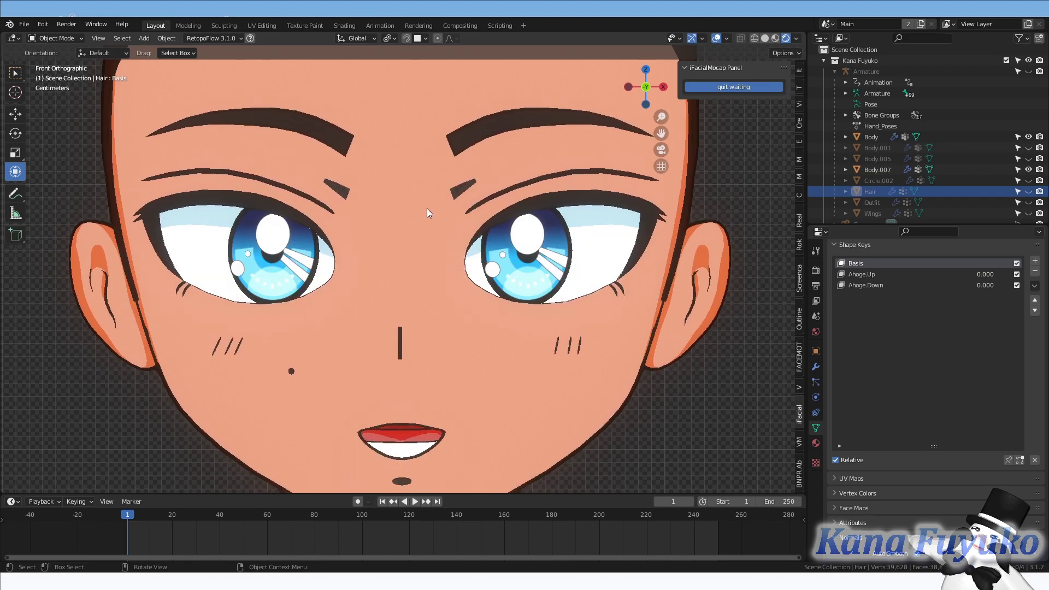
scroll(416, 235, up, 1)
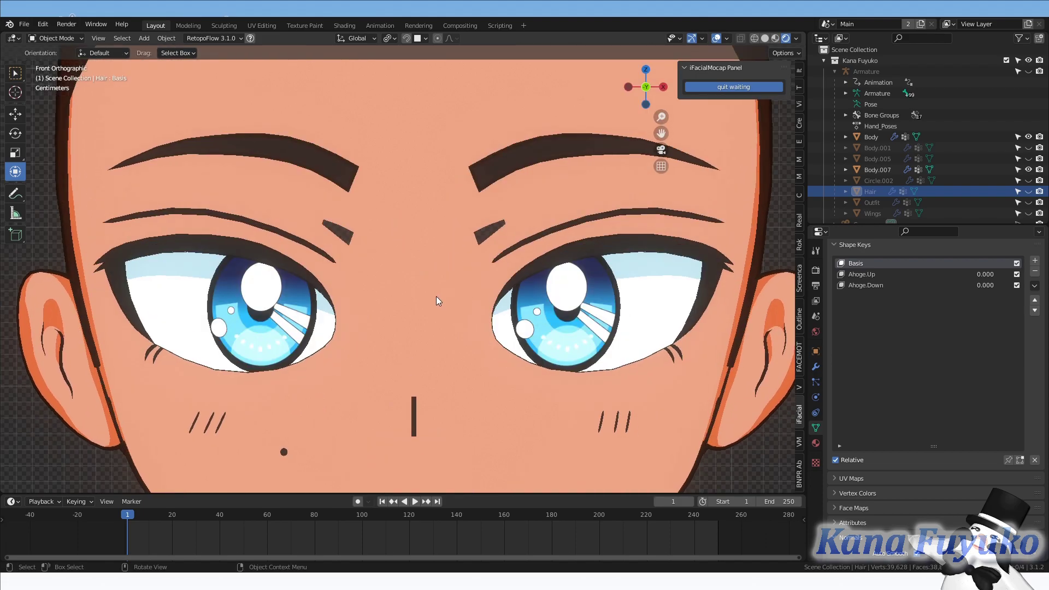
scroll(429, 349, down, 2)
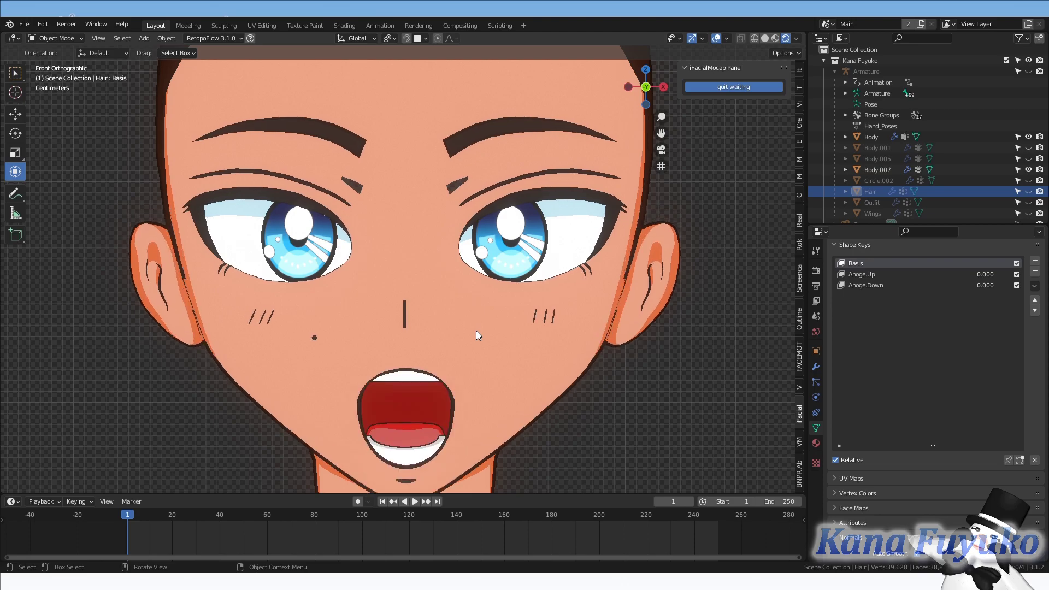
Step: Put the Body mesh into Edit Mode and make mouthLeft the active shape key
click(475, 328)
key(Tab)
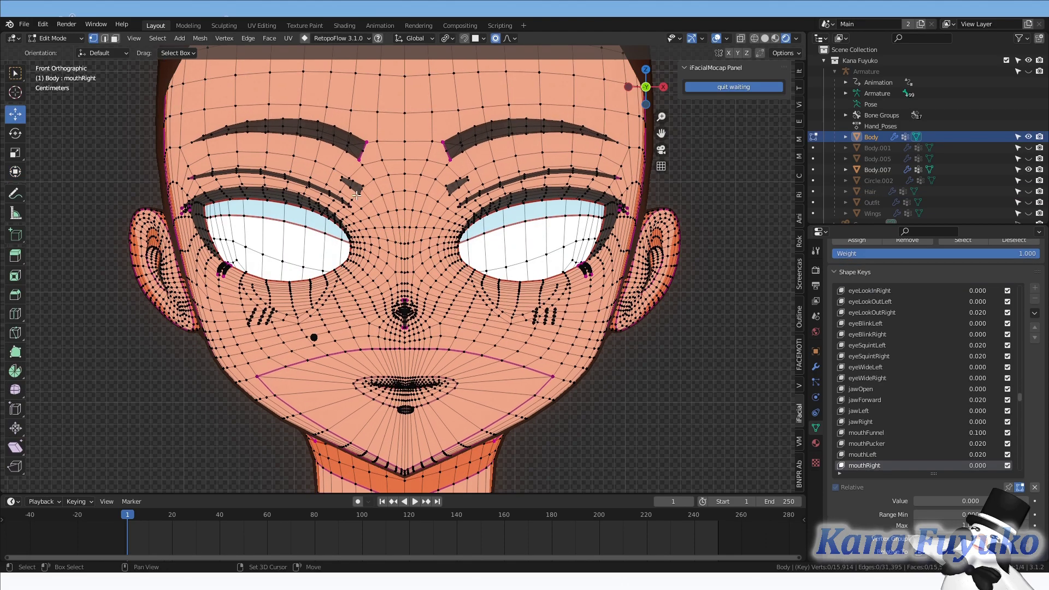
scroll(905, 425, down, 5)
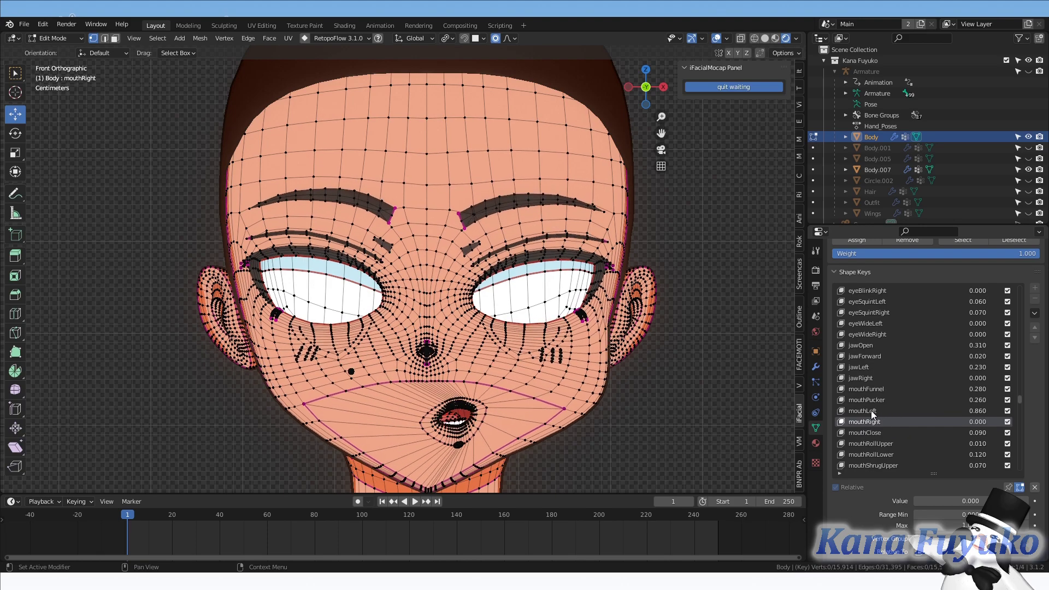
scroll(875, 411, up, 1)
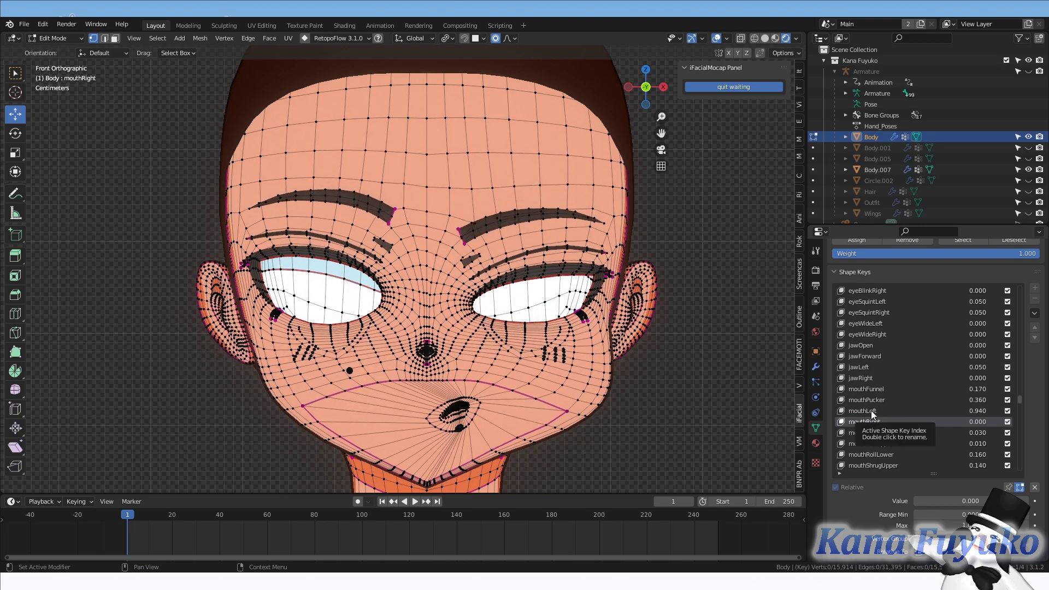
click(871, 411)
scroll(502, 182, up, 2)
Step: Select the whole left eyebrow, pin the mouthLeft shape key and lower the eyebrow 0.039193 m along Z
click(502, 182)
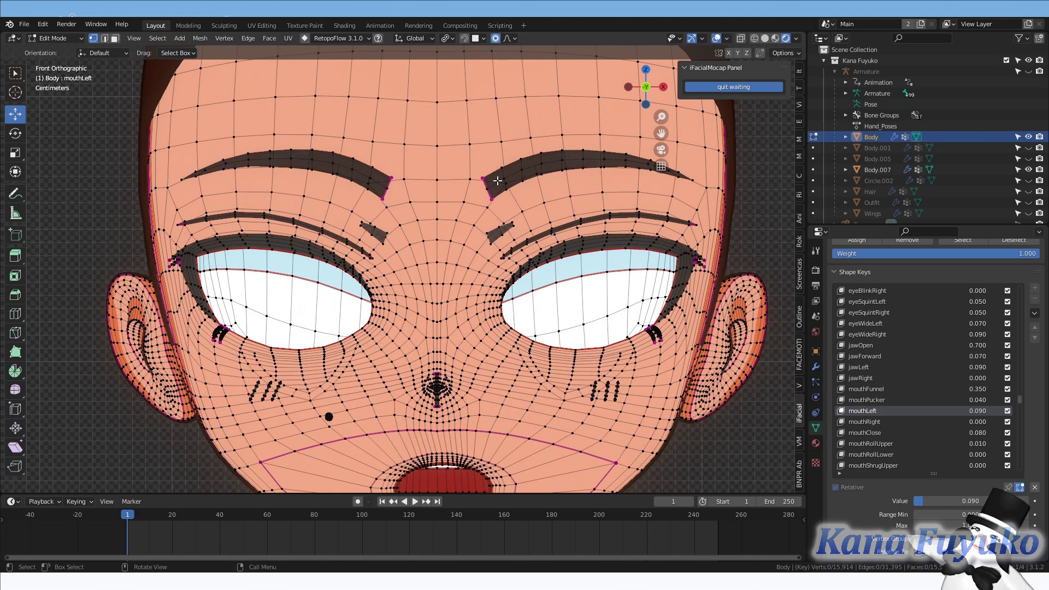
key(ctrl+l)
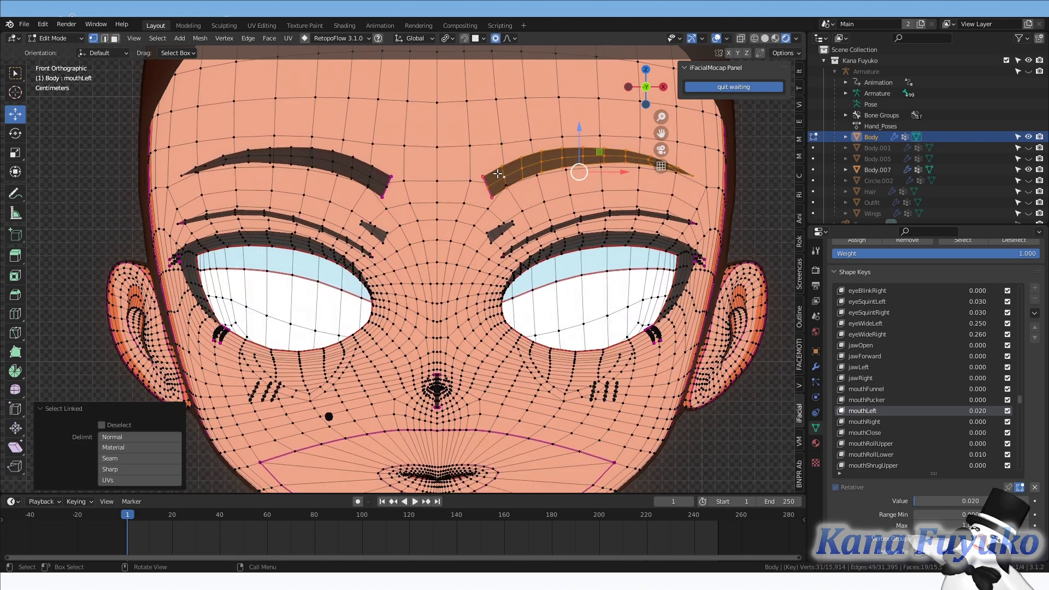
key(g)
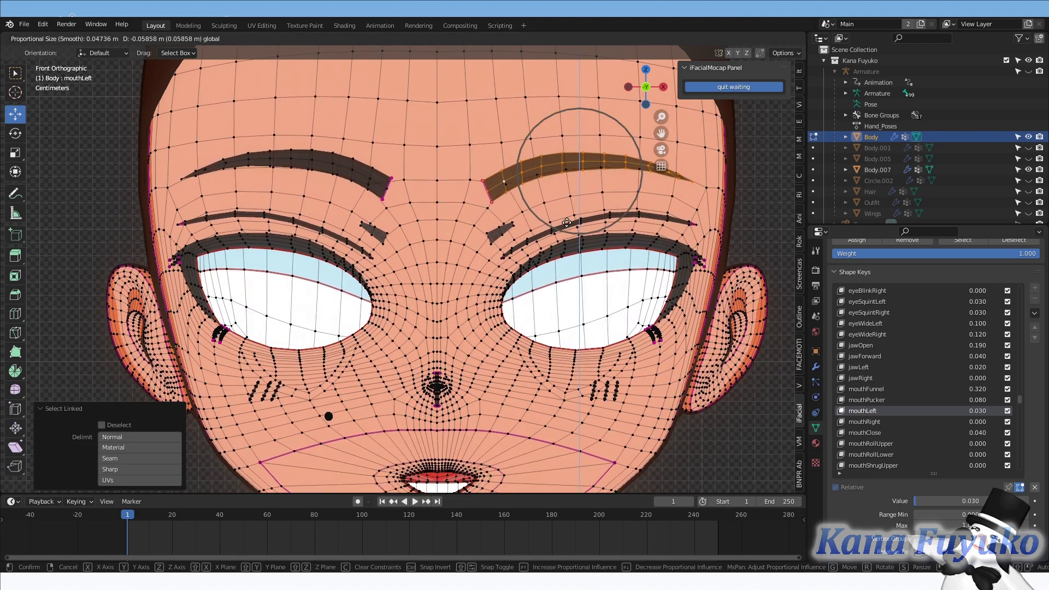
key(Escape)
click(1009, 488)
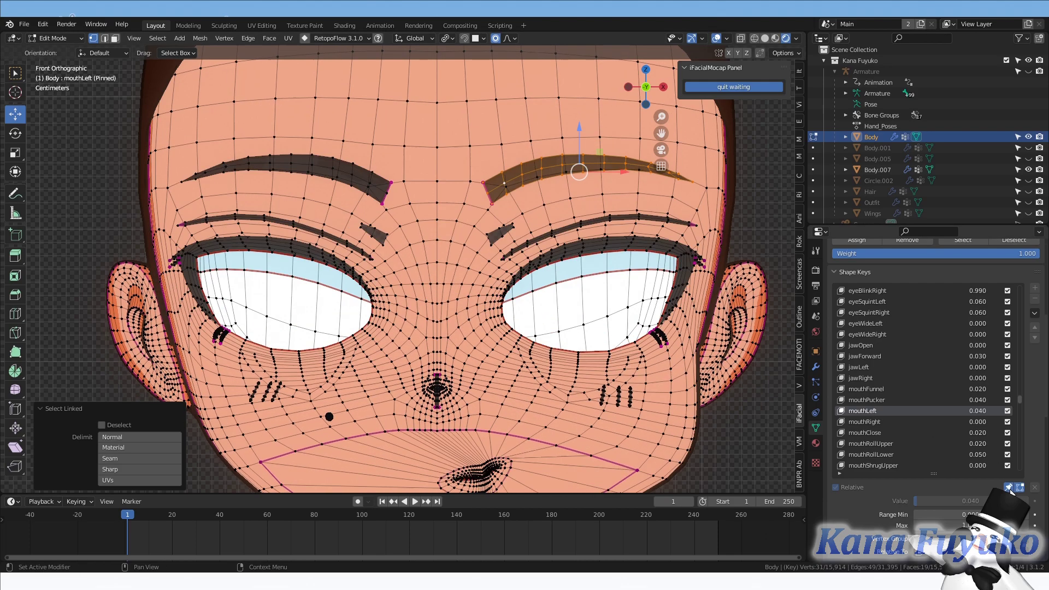
key(g)
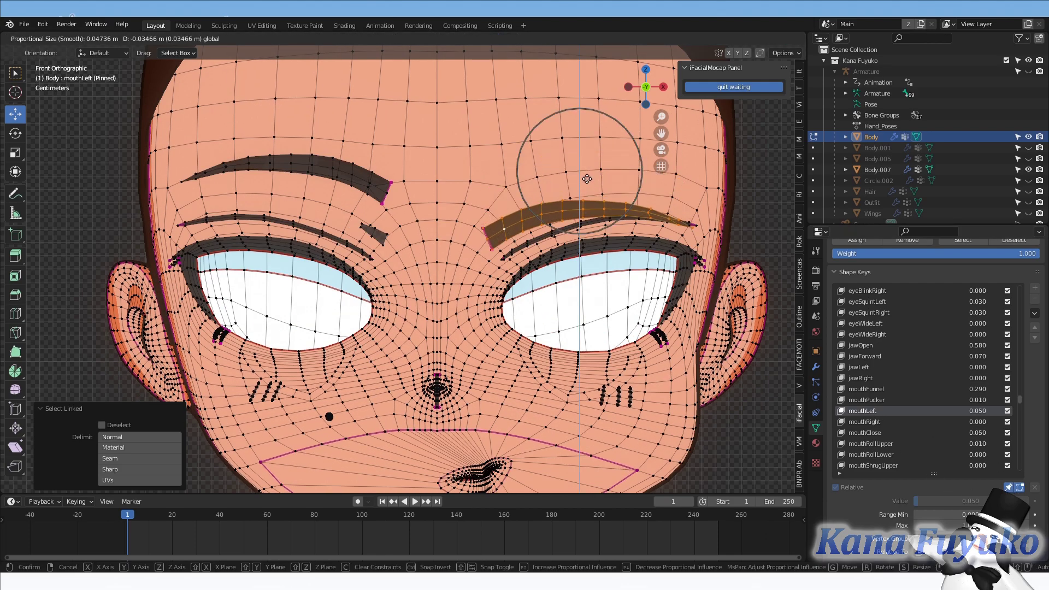
click(588, 184)
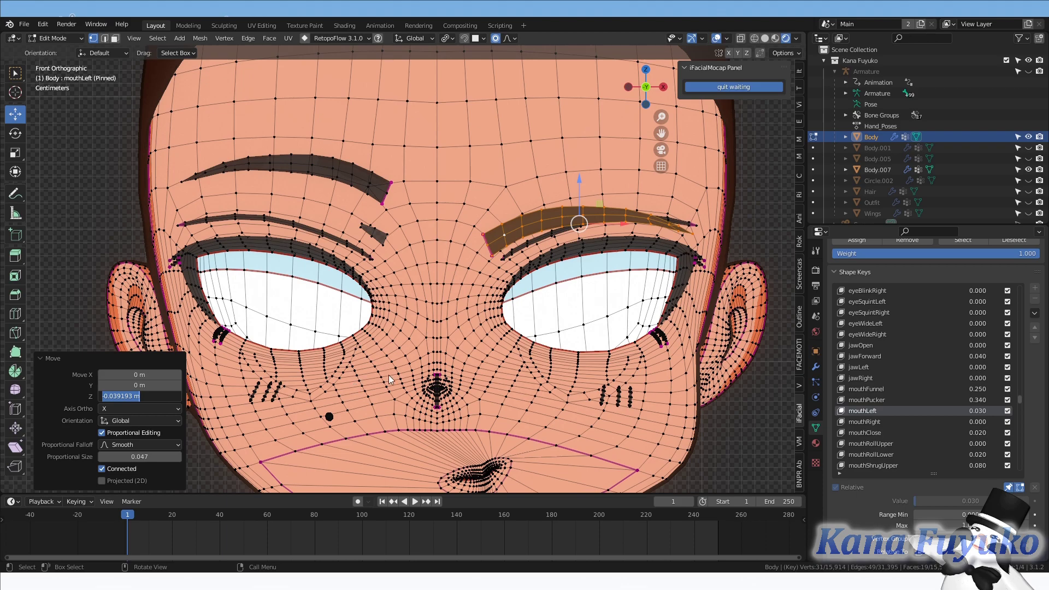
Step: In the mouthRight shape key, lower the whole right eyebrow 0.039193 m along Z, leave Edit Mode and unpin the key
click(862, 422)
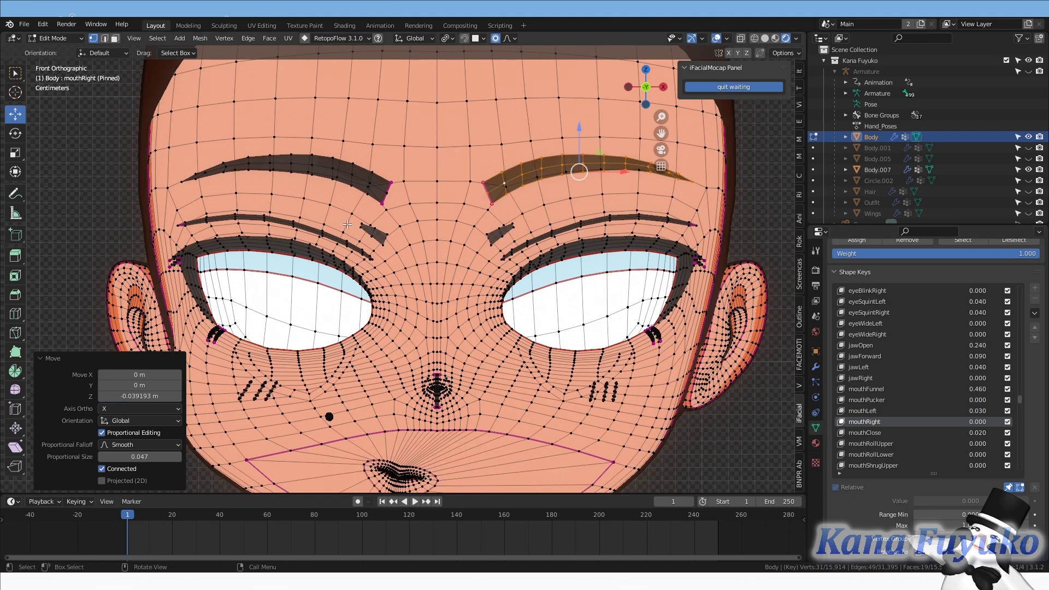
click(347, 175)
key(l)
drag(297, 136, 296, 168)
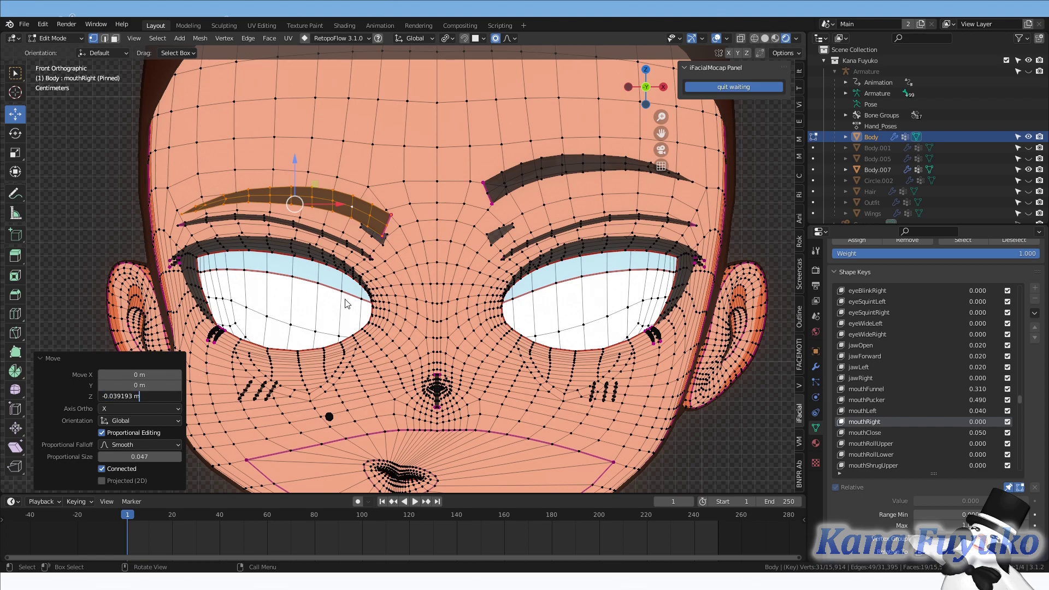
key(Return)
key(Tab)
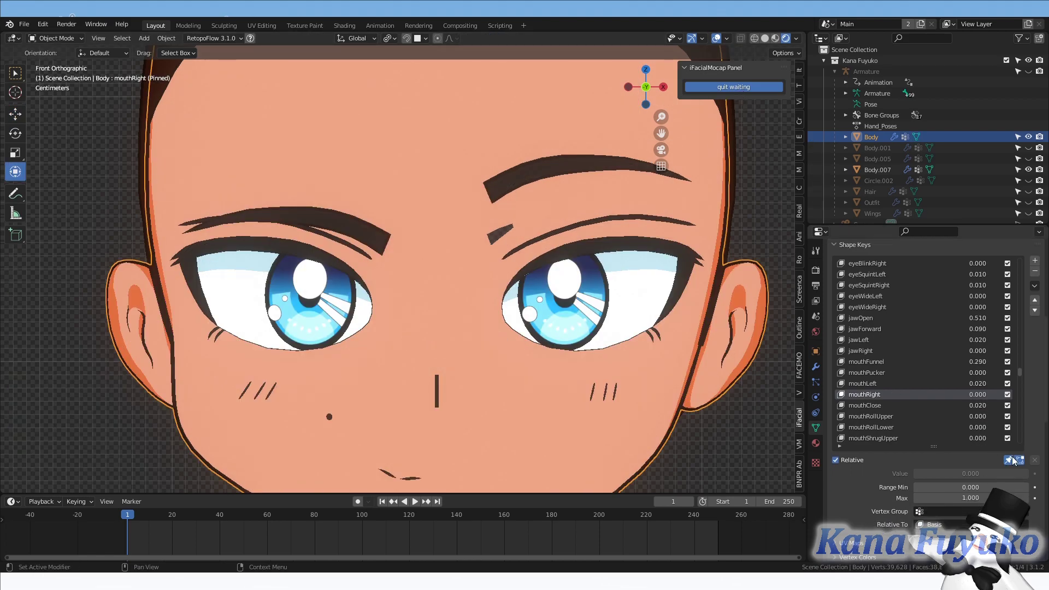
click(1014, 460)
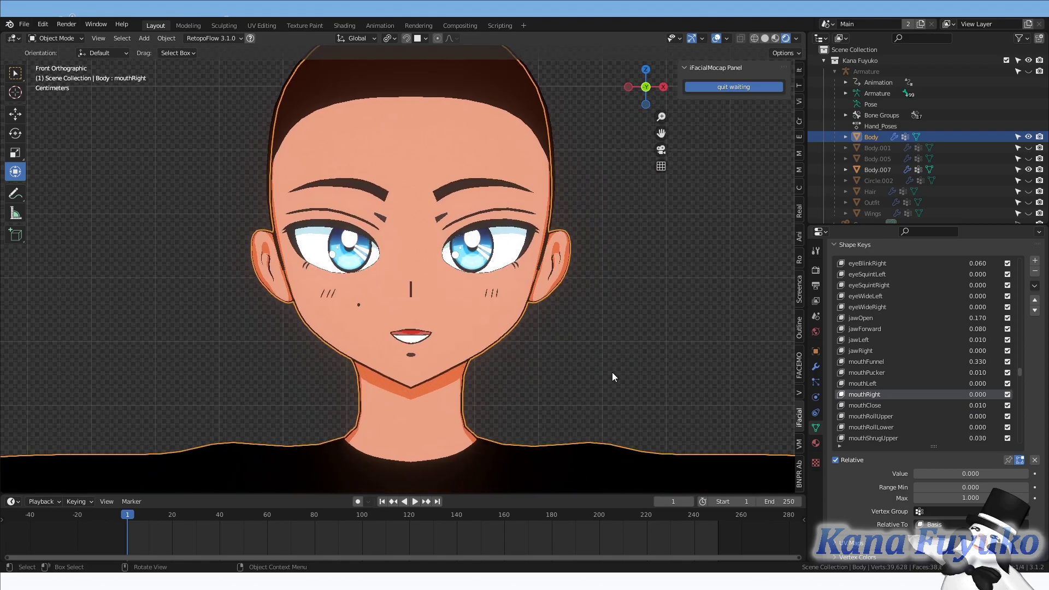
Step: Show the Hair object again and check the live-tracked mouth and eyebrows from the front
middle_drag(612, 372, 628, 379)
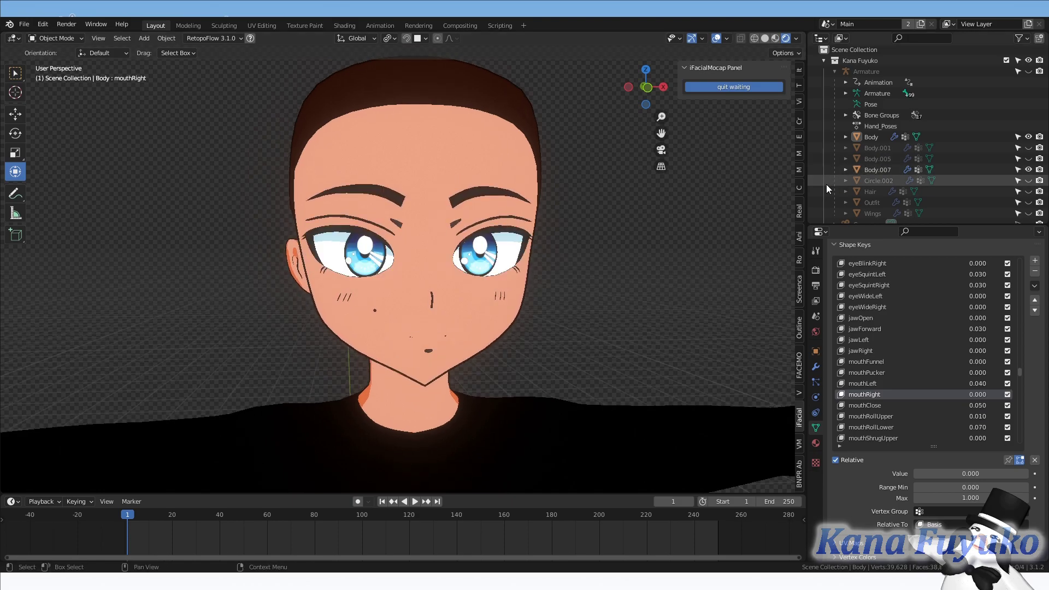
middle_drag(657, 258, 615, 270)
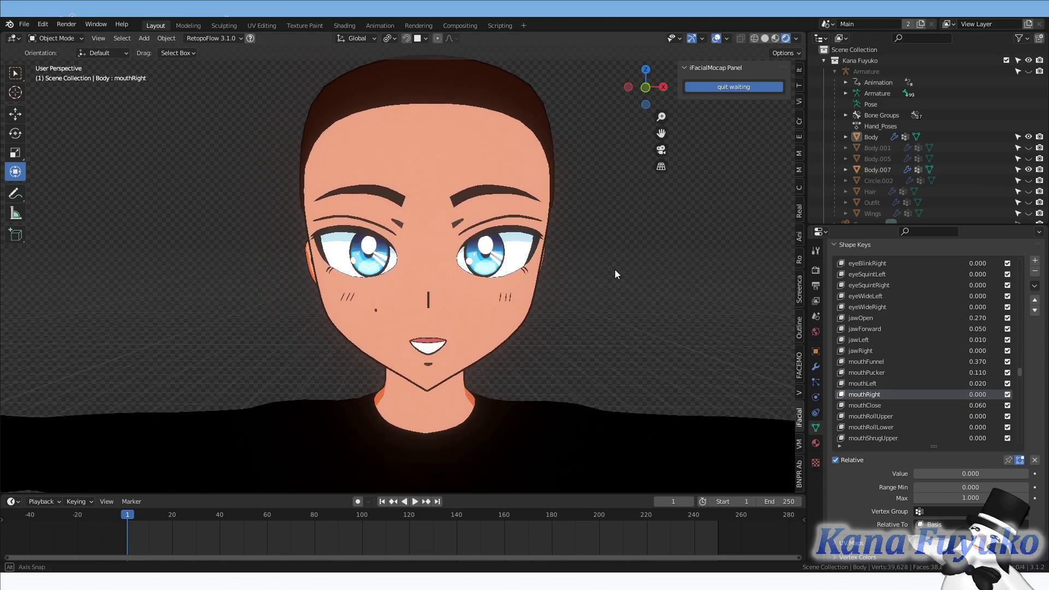
click(1029, 192)
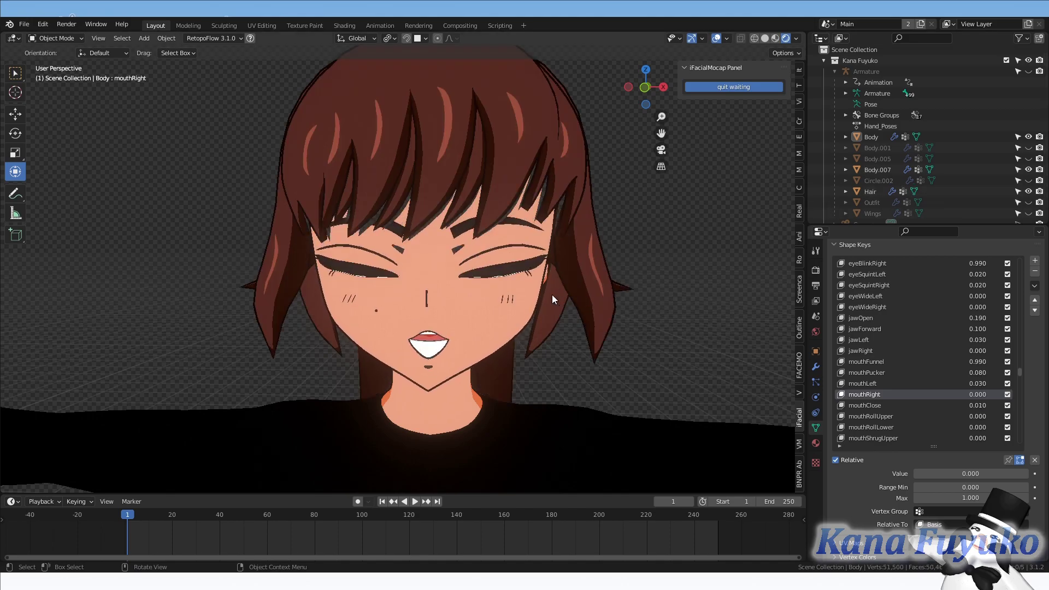
key(KP_1)
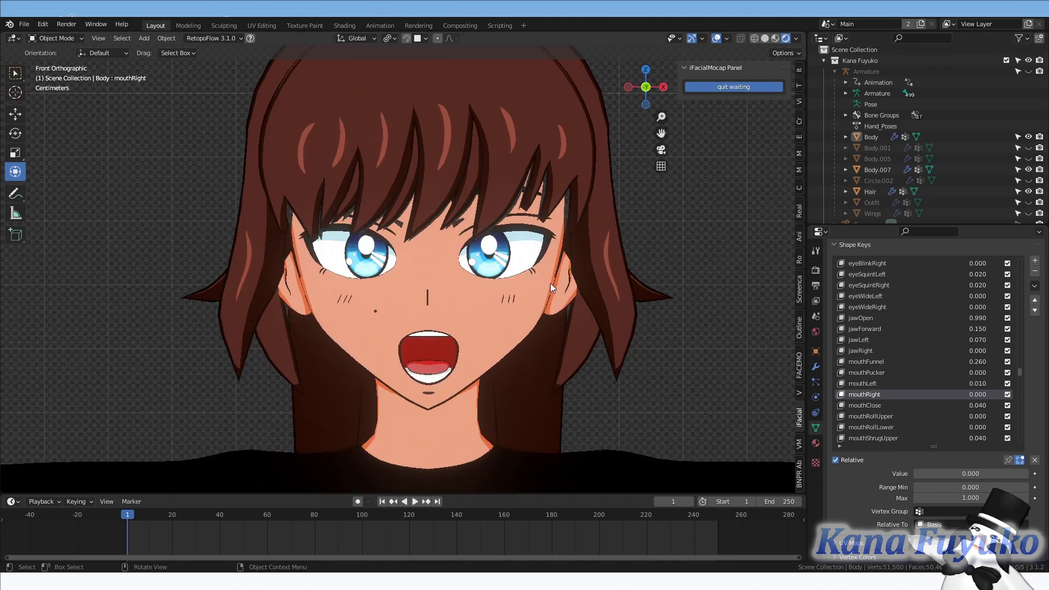
scroll(445, 358, up, 1)
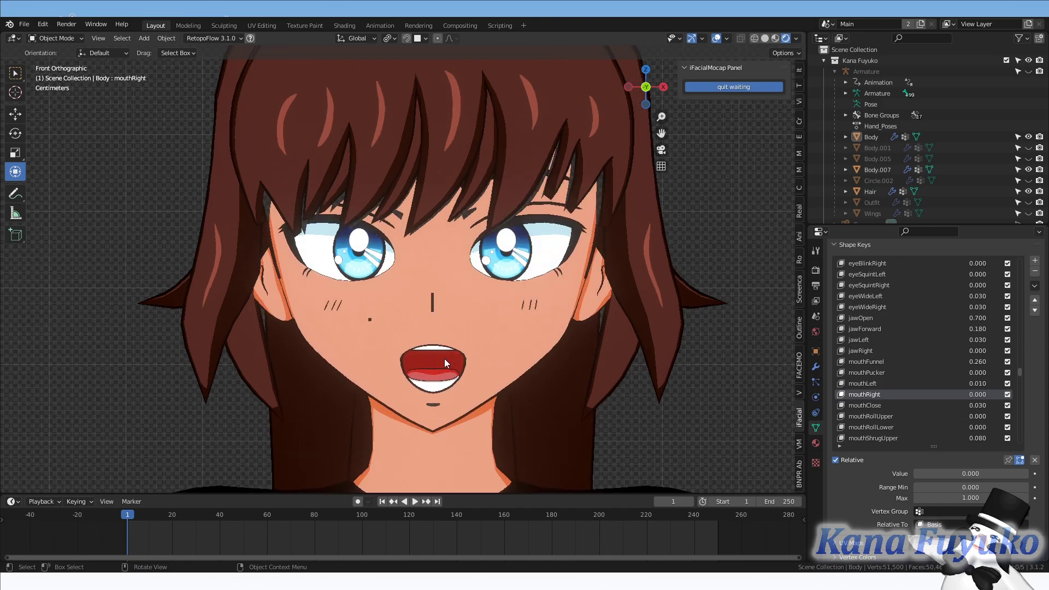
shift+middle_drag(500, 382, 479, 345)
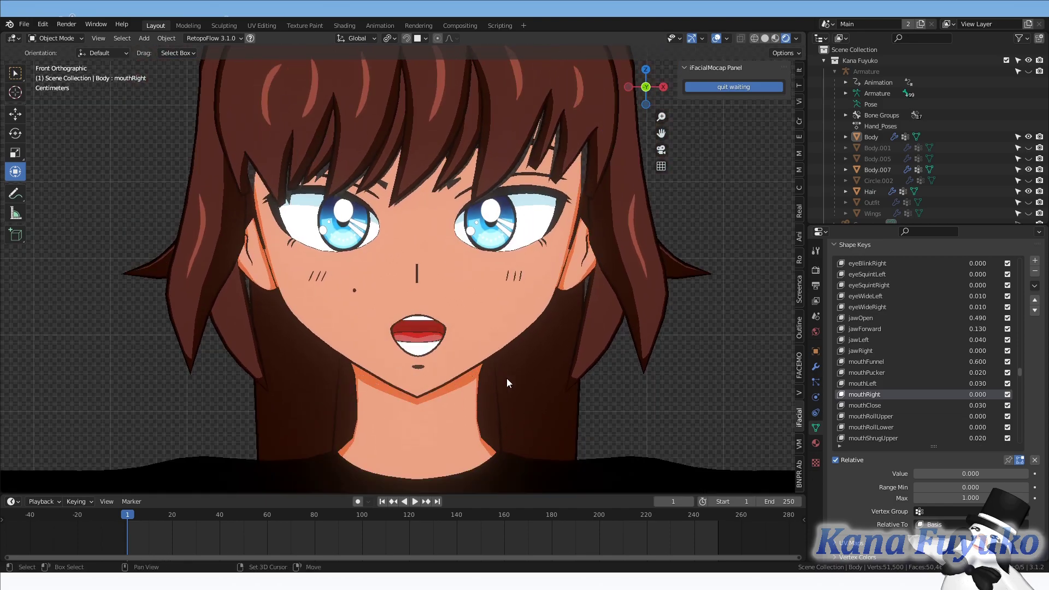
shift+middle_drag(505, 381, 512, 389)
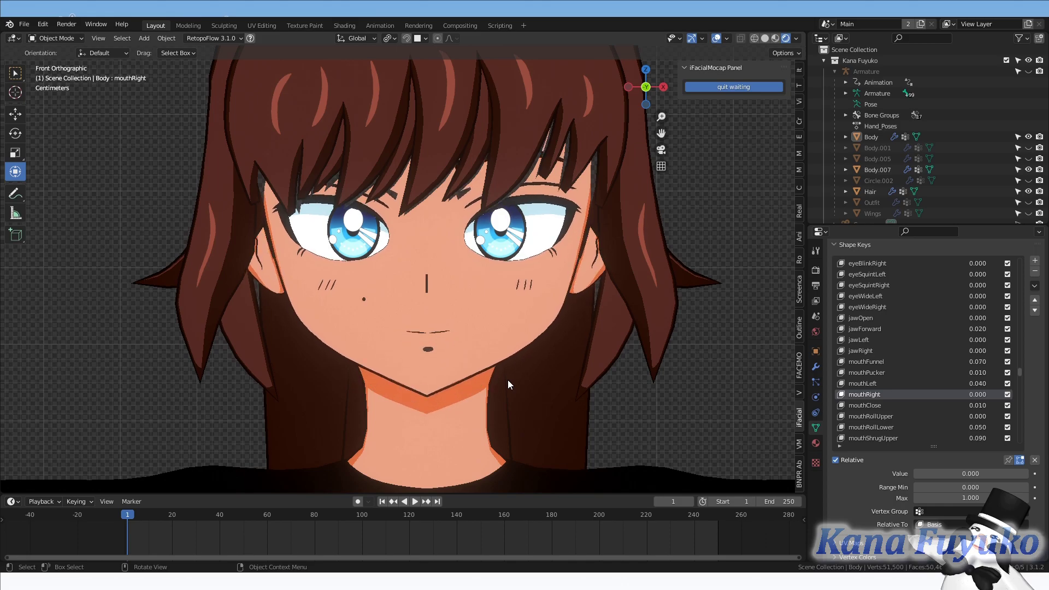
Step: Select the Hair object and hide it to uncover the eyebrows
click(507, 307)
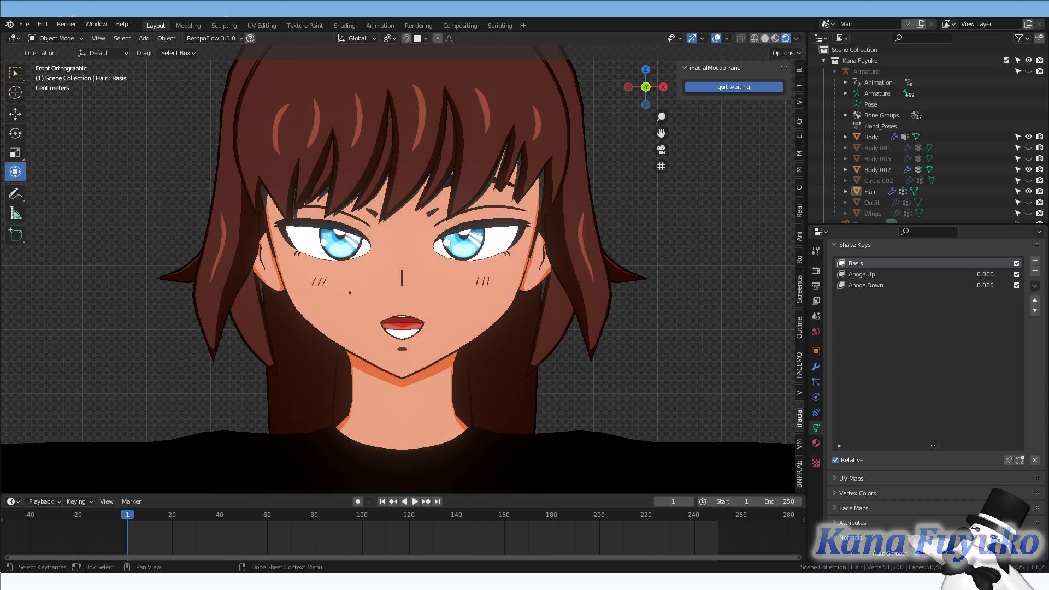
click(500, 148)
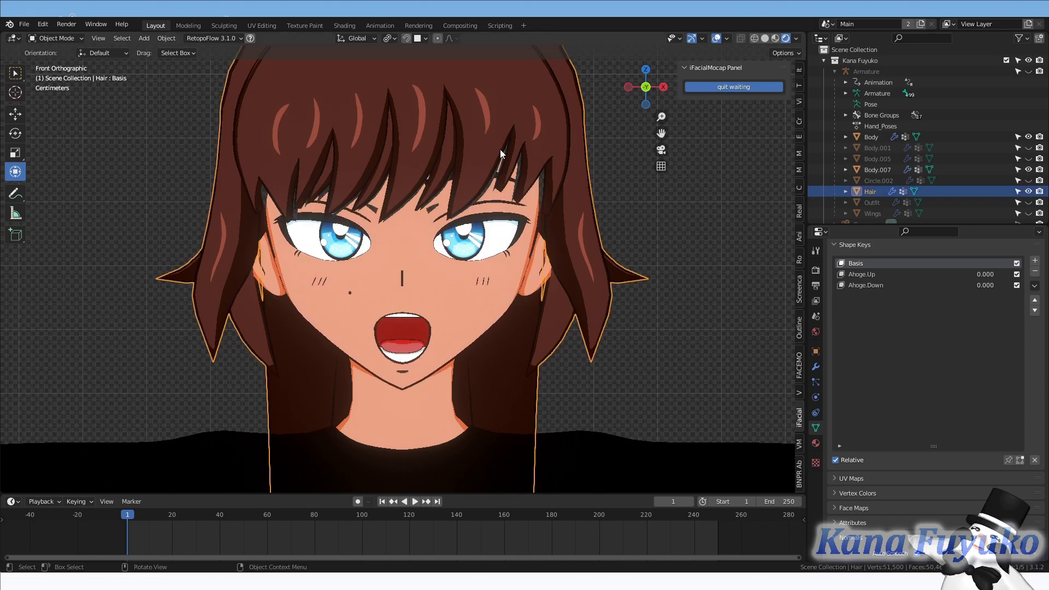
key(h)
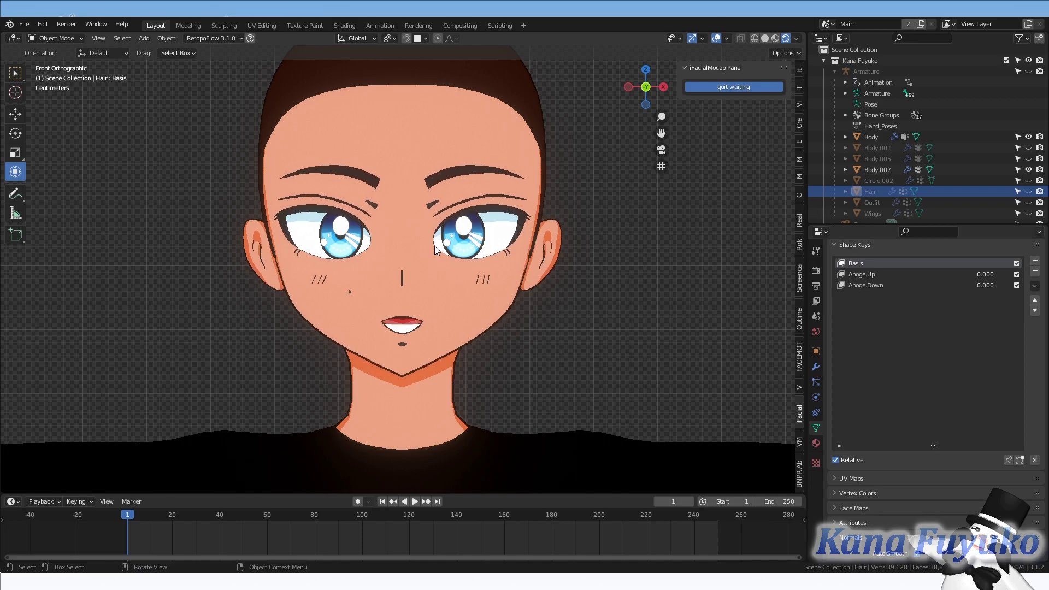
scroll(382, 232, up, 3)
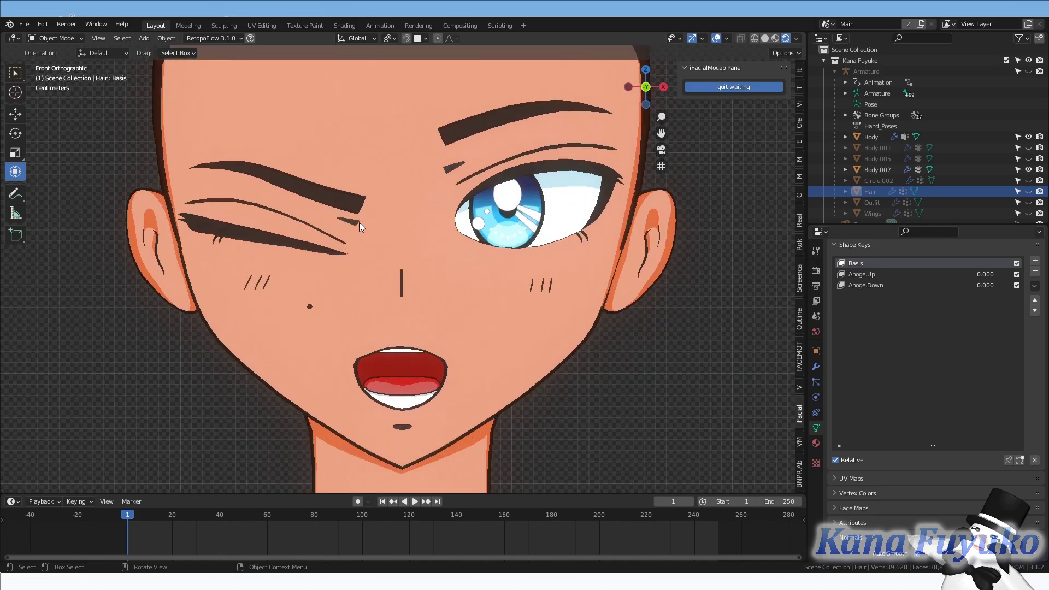
Step: Pin the Body's eyeBlinkLeft shape key in Edit Mode to examine its eyebrow and eyelid placement, returning to Object Mode with the key unpinned
click(388, 252)
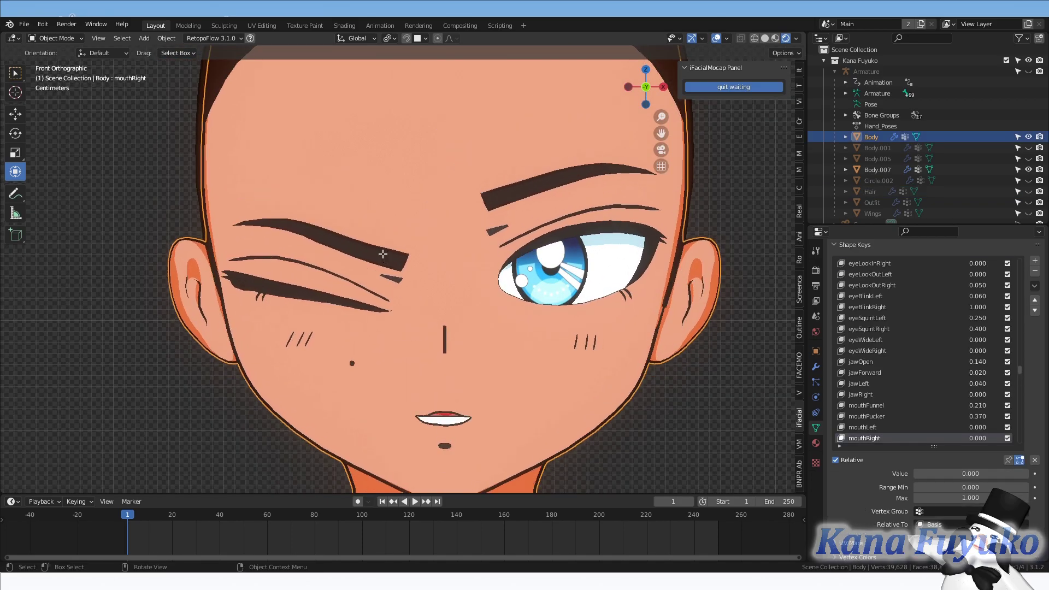
key(Tab)
scroll(883, 360, up, 3)
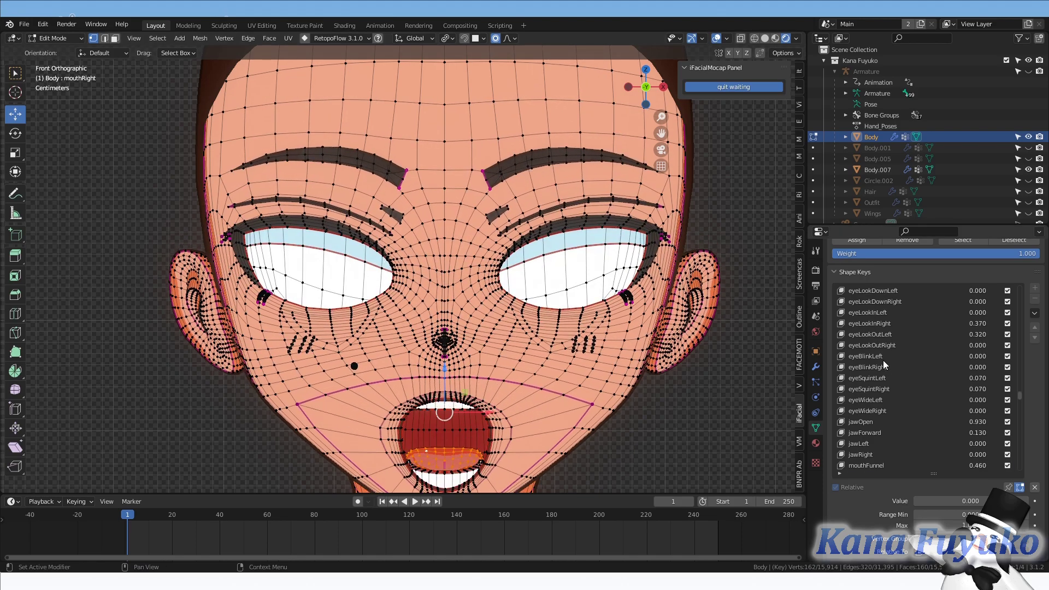
click(883, 359)
click(1008, 487)
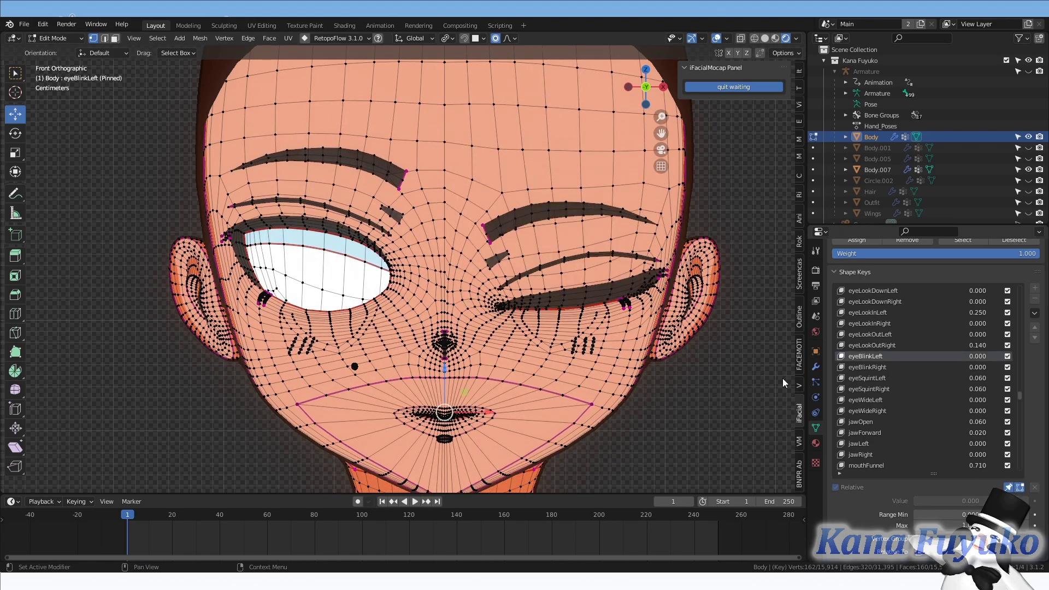
scroll(455, 176, up, 2)
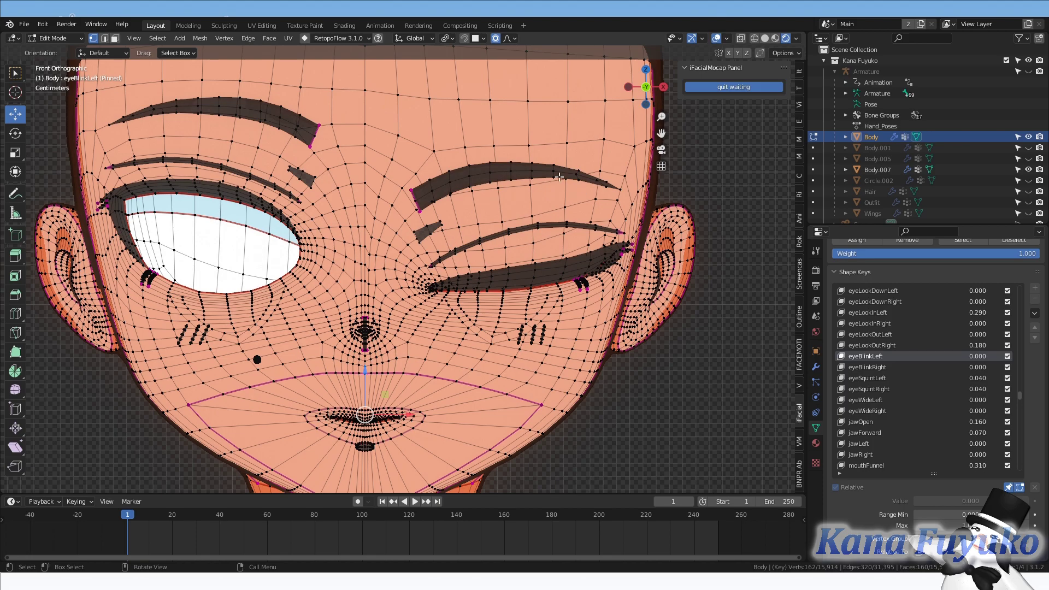
shift+middle_drag(473, 206, 399, 200)
scroll(383, 250, down, 4)
key(Tab)
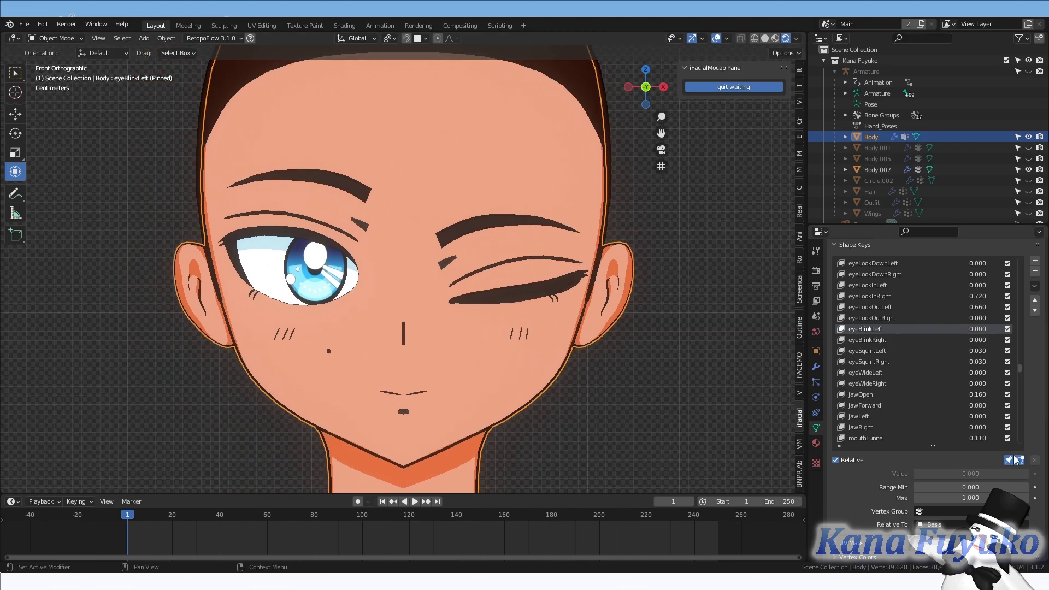
click(1012, 460)
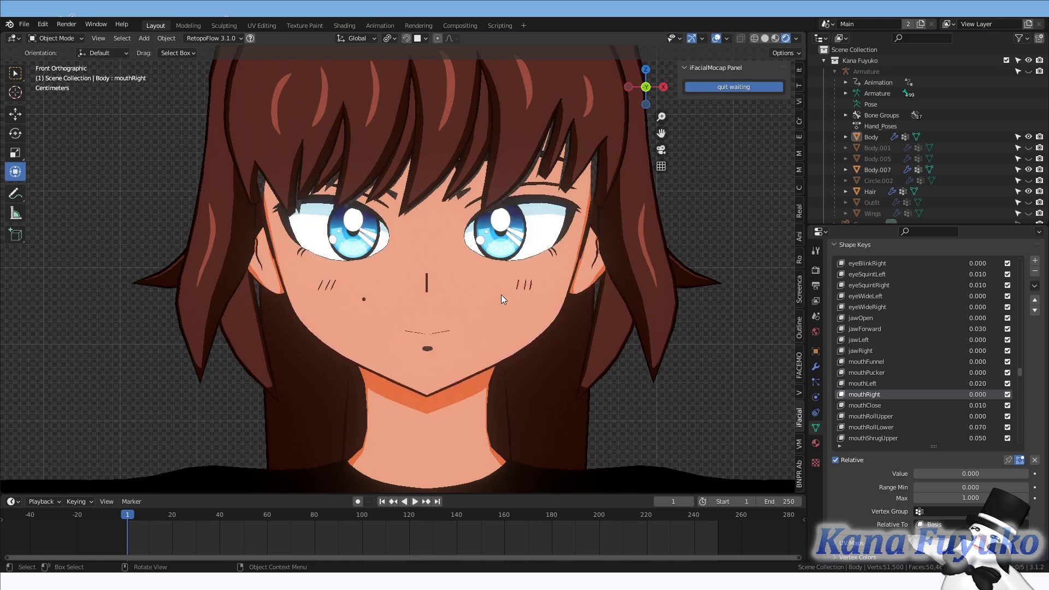
Step: Check the live-tracked eye and mouth expressions with the hair shown from a slightly turned, closer angle
mouse_move(537, 307)
middle_down()
mouse_move(565, 310)
mouse_move(547, 309)
middle_up()
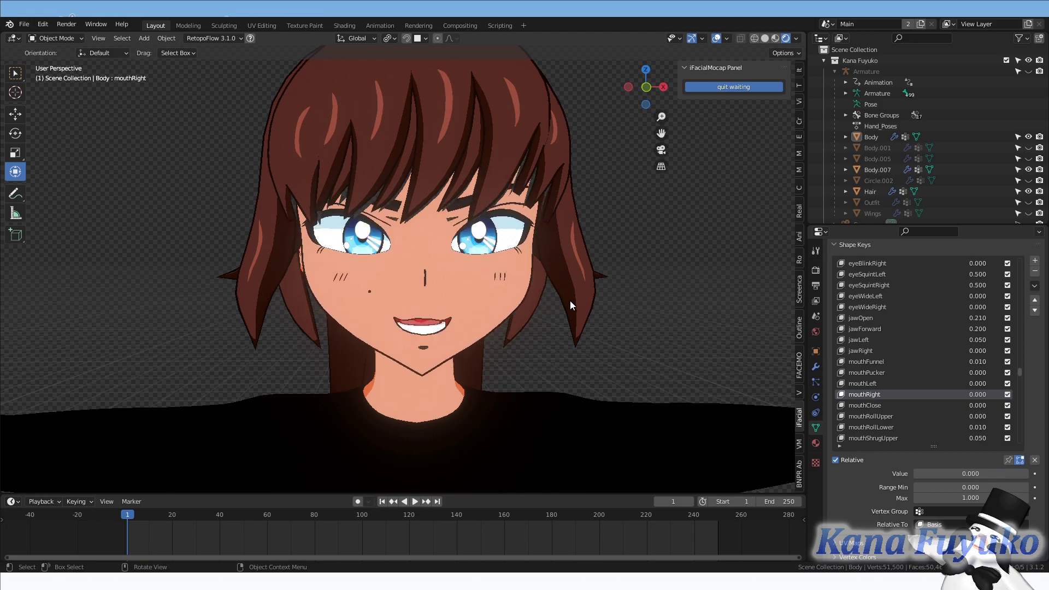
mouse_move(569, 301)
middle_down()
mouse_move(602, 300)
mouse_move(575, 306)
mouse_move(571, 293)
mouse_move(573, 306)
middle_up()
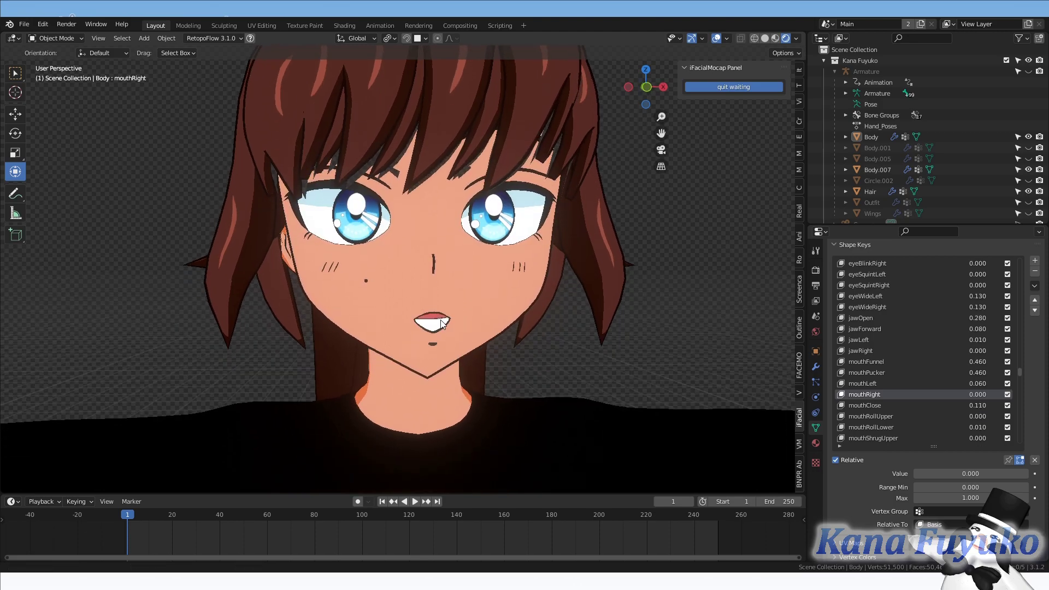
scroll(441, 362, up, 3)
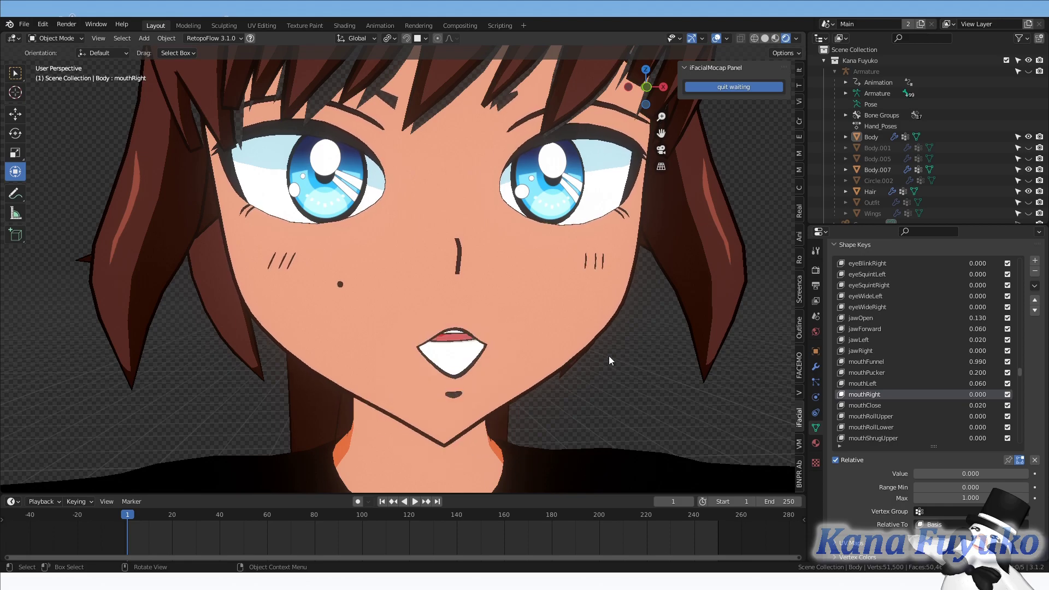
Step: Put the Body mesh into Edit Mode with wireframe shading and pin the mouthLeft shape key
key(Tab)
key(z)
key(4)
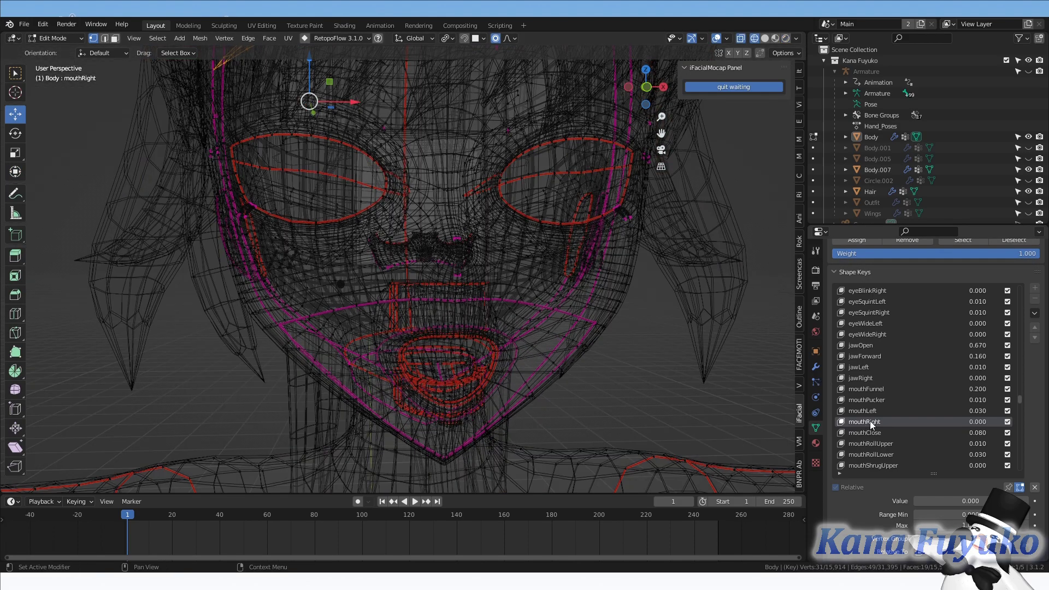
click(868, 411)
click(1011, 486)
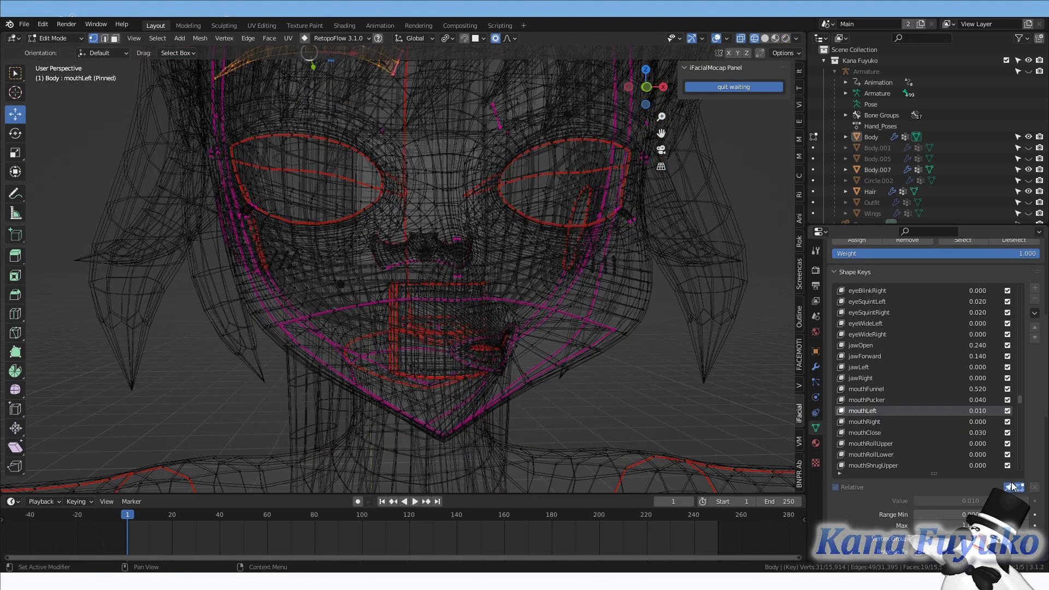
Step: Select the whole tongue as linked geometry inside the mouth, using solid shading to find it
scroll(480, 305, up, 6)
middle_drag(434, 305, 398, 309)
key(z)
click(453, 295)
scroll(454, 316, up, 6)
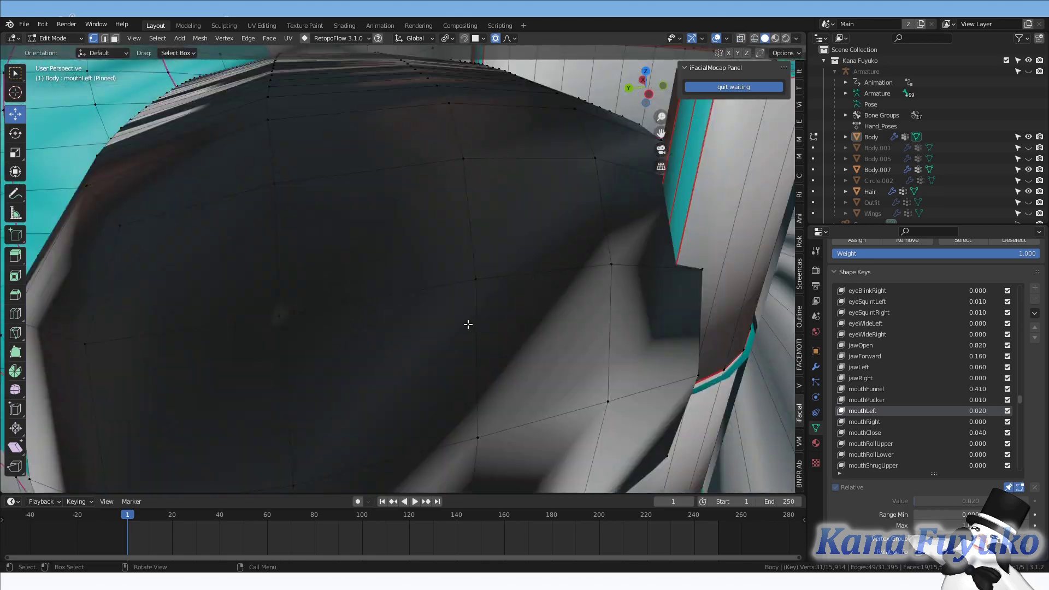
scroll(454, 316, down, 6)
middle_drag(511, 312, 481, 269)
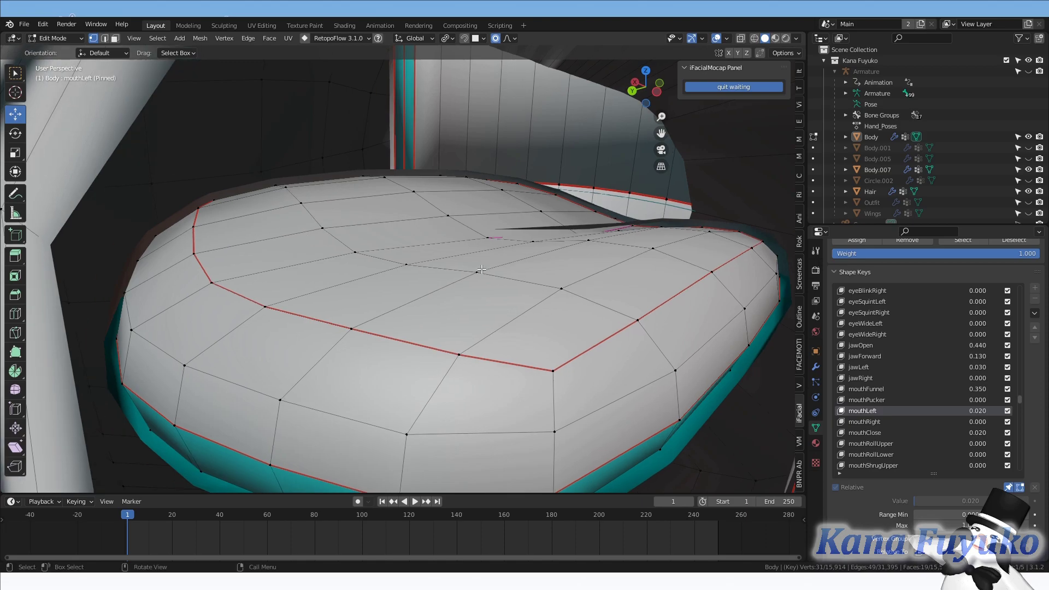
key(ctrl+l)
key(KP_7)
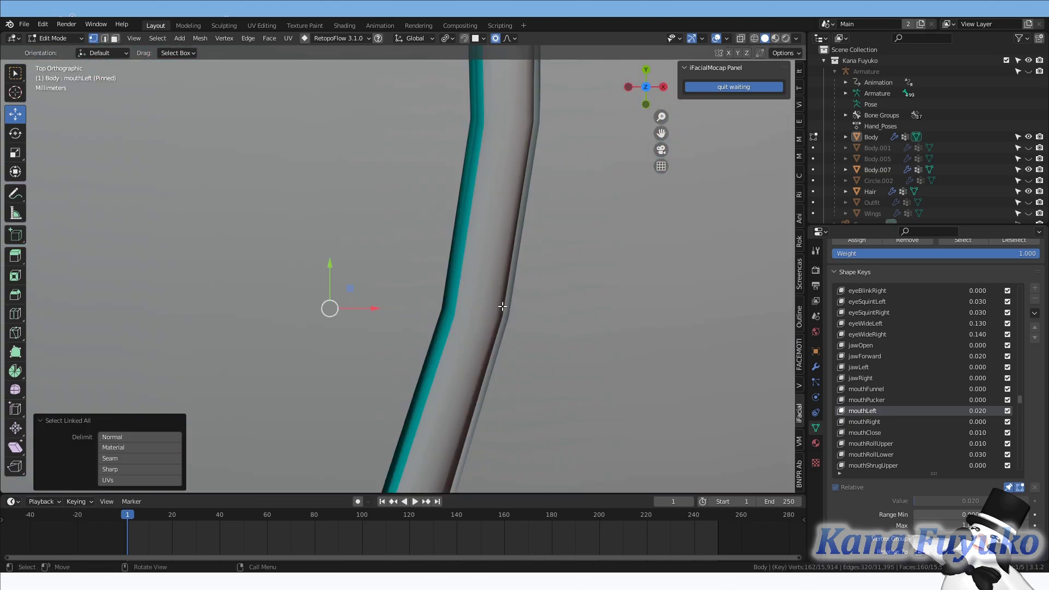
Step: Rotate the tongue 21.9° about the global Z axis in the mouthLeft shape key, with the mesh shown in wireframe
scroll(490, 284, down, 6)
key(KP_1)
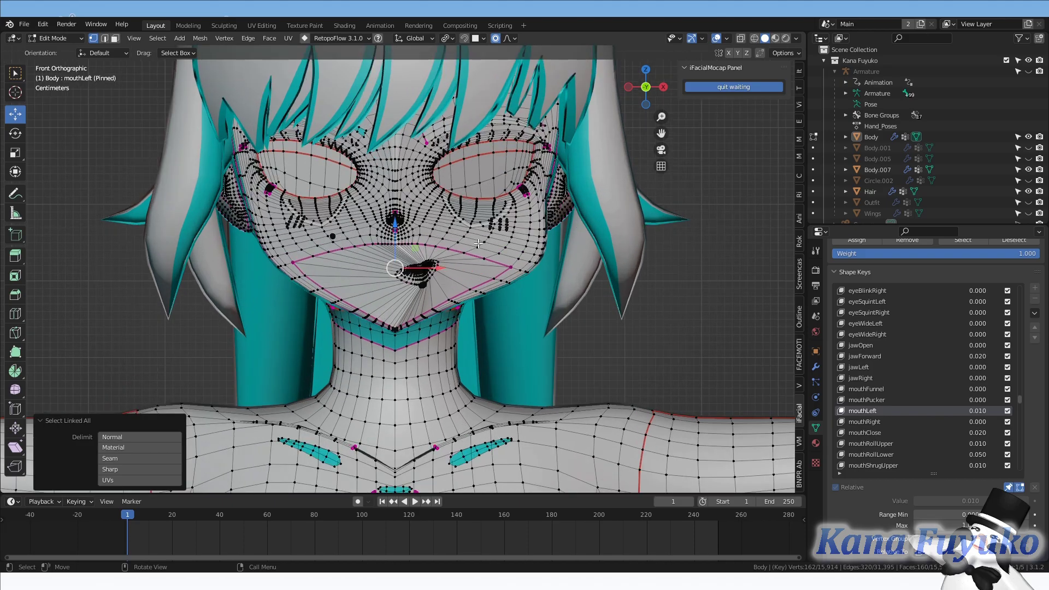
middle_drag(479, 244, 502, 234)
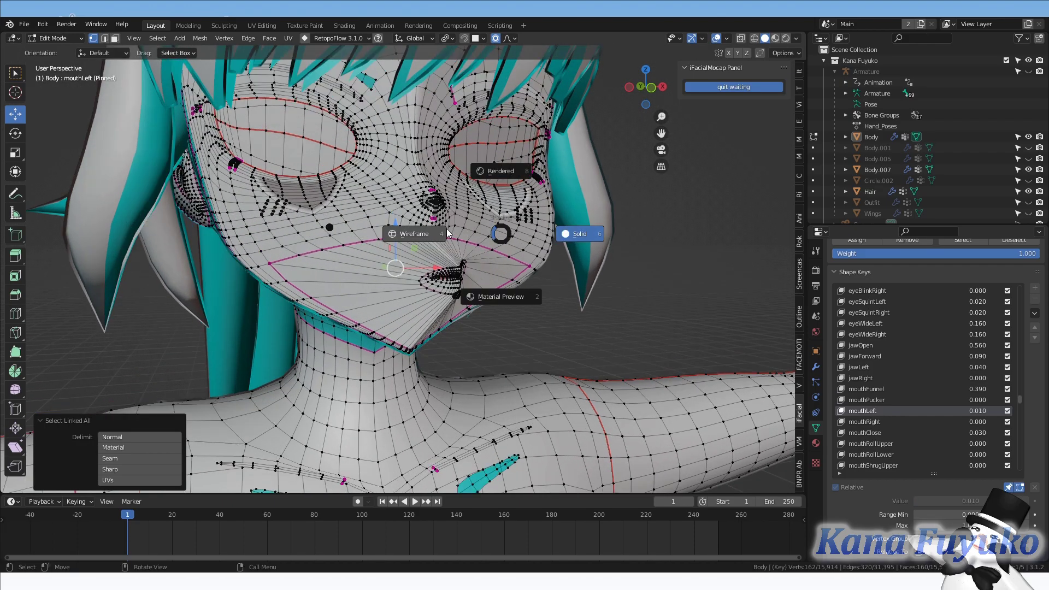
click(447, 228)
scroll(563, 338, up, 5)
key(g)
key(z)
click(540, 348)
middle_drag(540, 348, 573, 319)
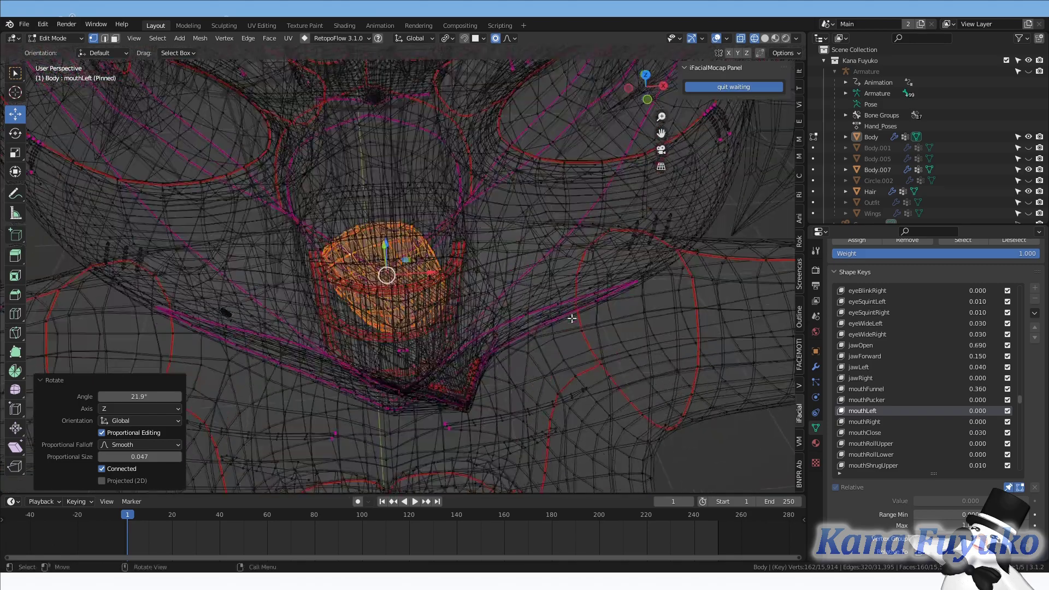
Step: Switch to the mouthRight shape key and rotate the tongue about -18° around the global Z axis
click(878, 423)
key(r)
key(z)
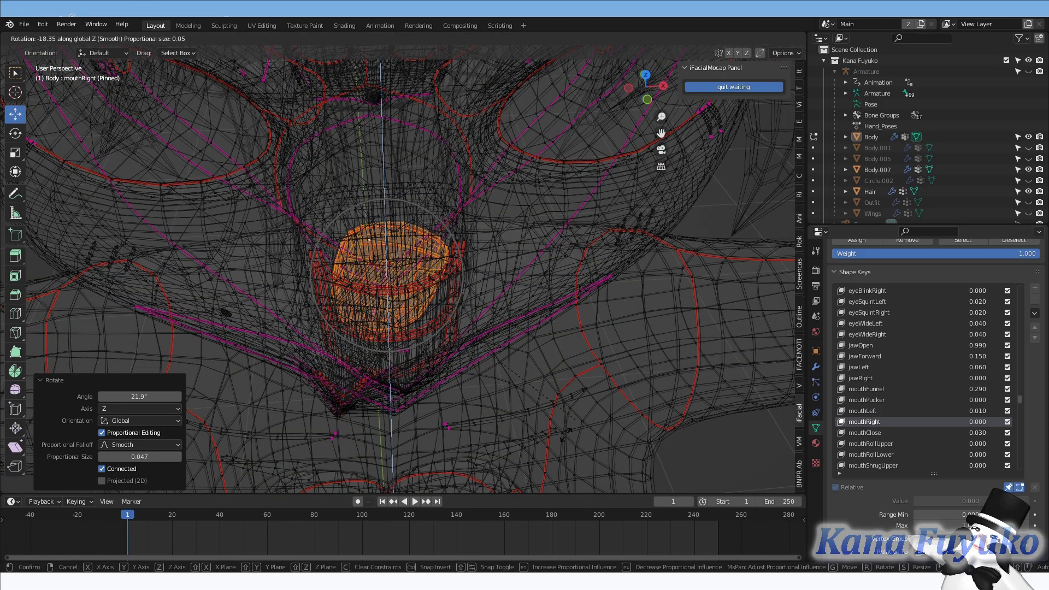
click(566, 436)
Step: Return the Body to Object Mode, unpin the mouthRight shape key and display the character with rendered shading
key(Tab)
scroll(492, 403, down, 3)
key(z)
click(548, 312)
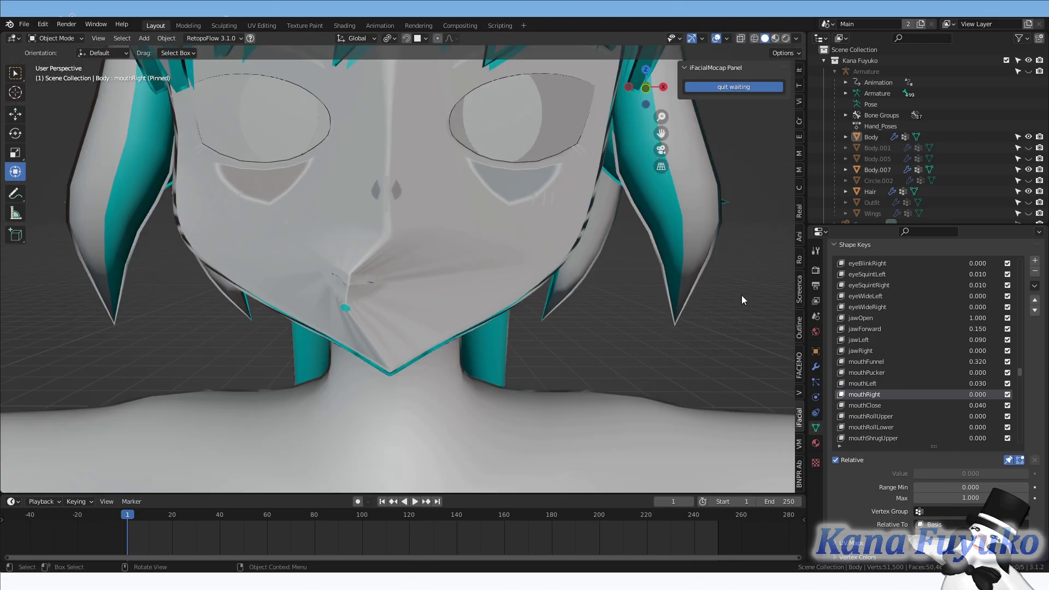
click(1009, 460)
key(z)
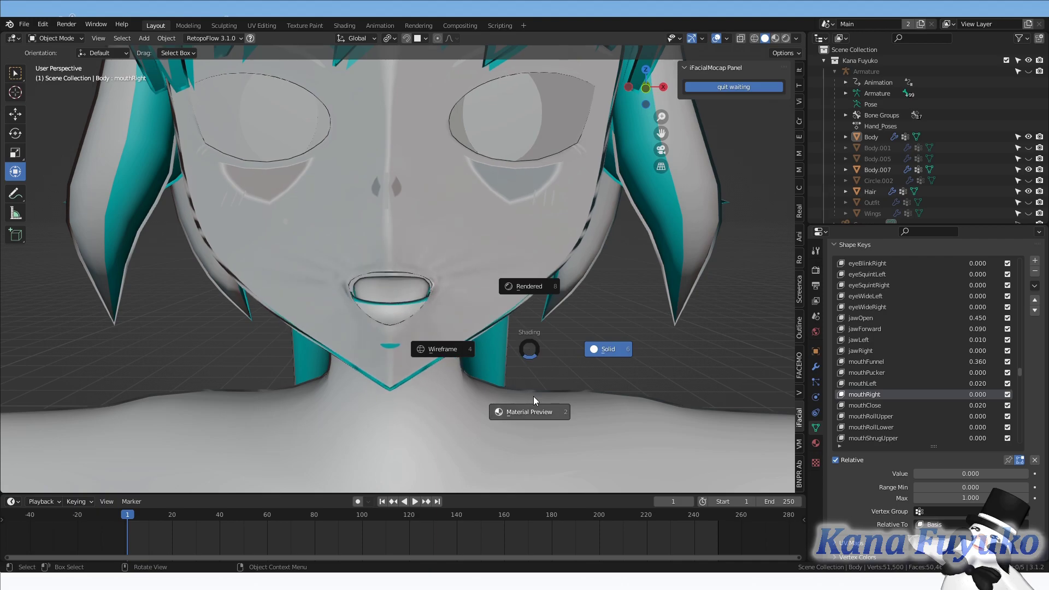
click(530, 396)
key(z)
click(517, 352)
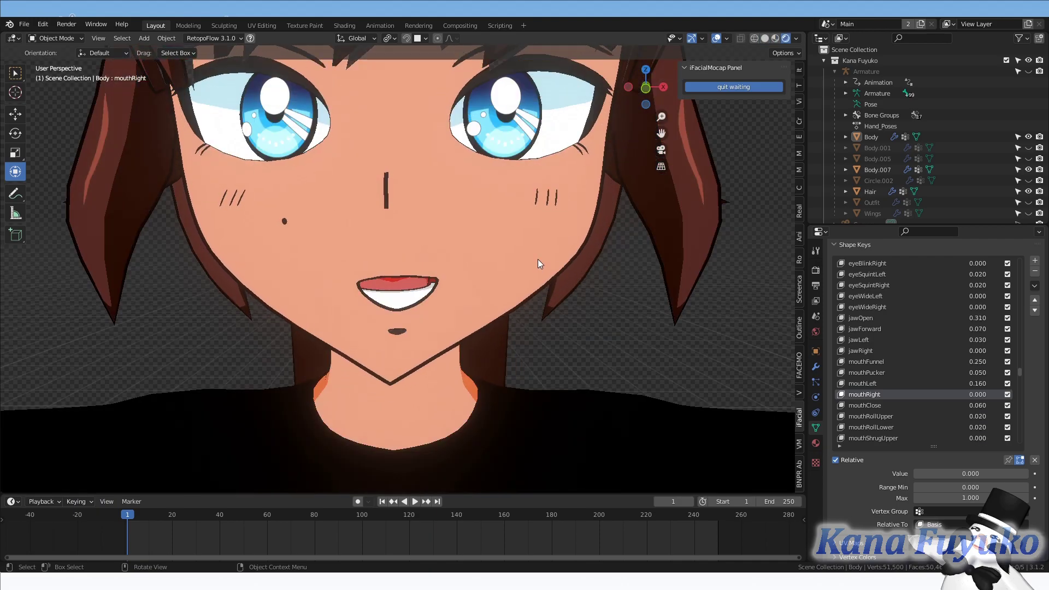
key(z)
click(547, 230)
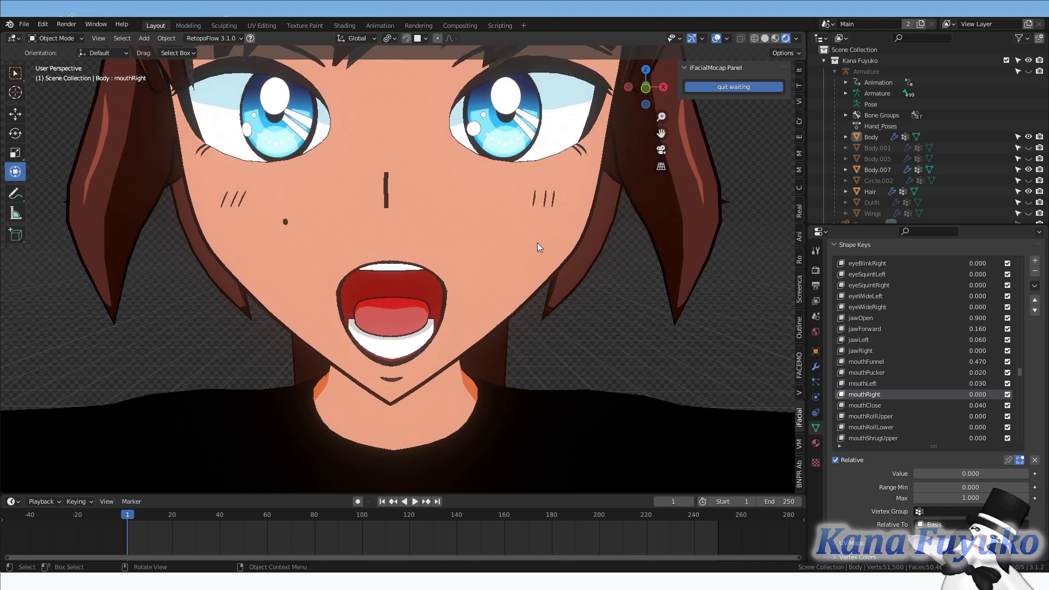
Step: Examine the tongue, teeth and mouth in the live-tracked expressions from angled close-up and front views
middle_drag(524, 255, 496, 262)
scroll(386, 336, up, 5)
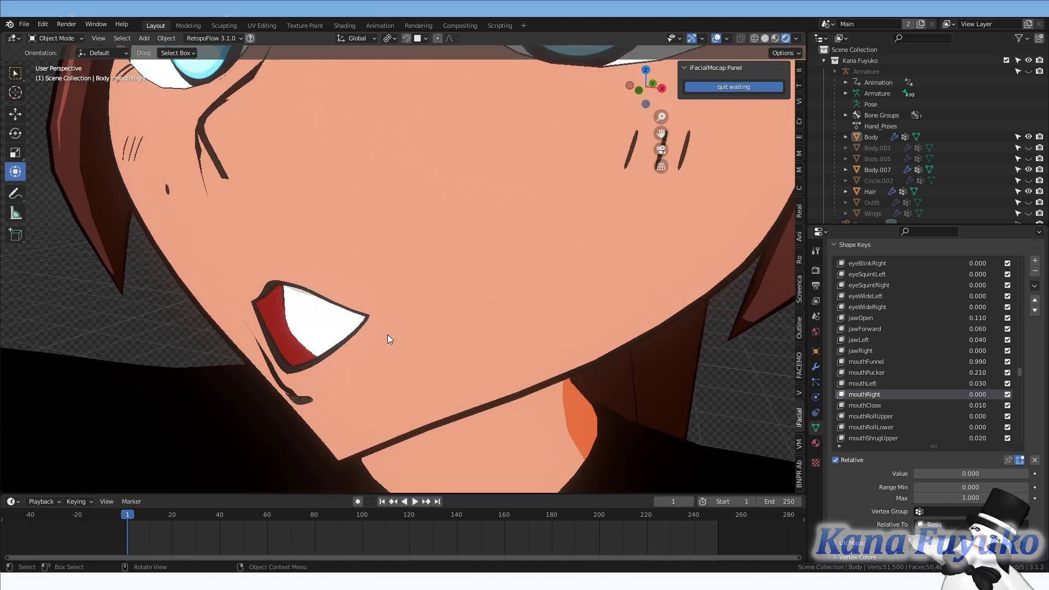
mouse_move(400, 331)
middle_down()
mouse_move(385, 329)
mouse_move(406, 324)
middle_up()
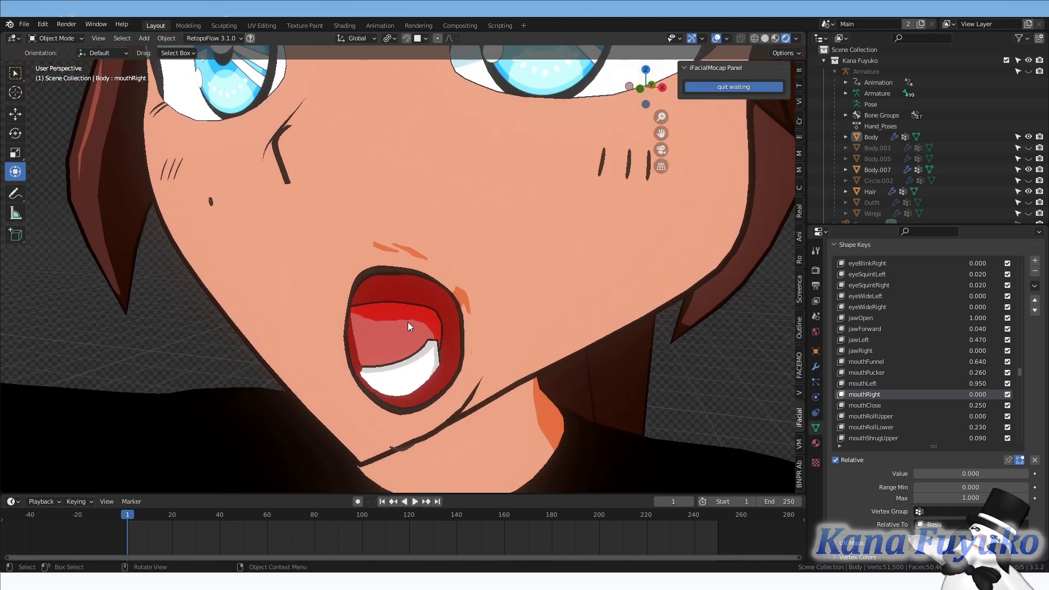
scroll(408, 322, down, 5)
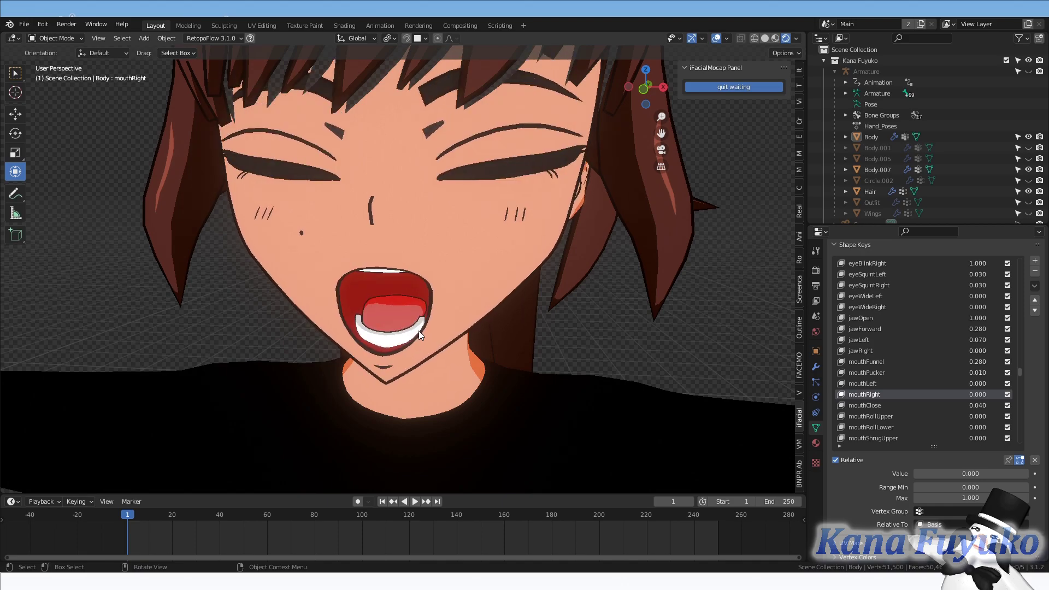
mouse_move(419, 337)
middle_down()
mouse_move(437, 349)
mouse_move(426, 345)
middle_up()
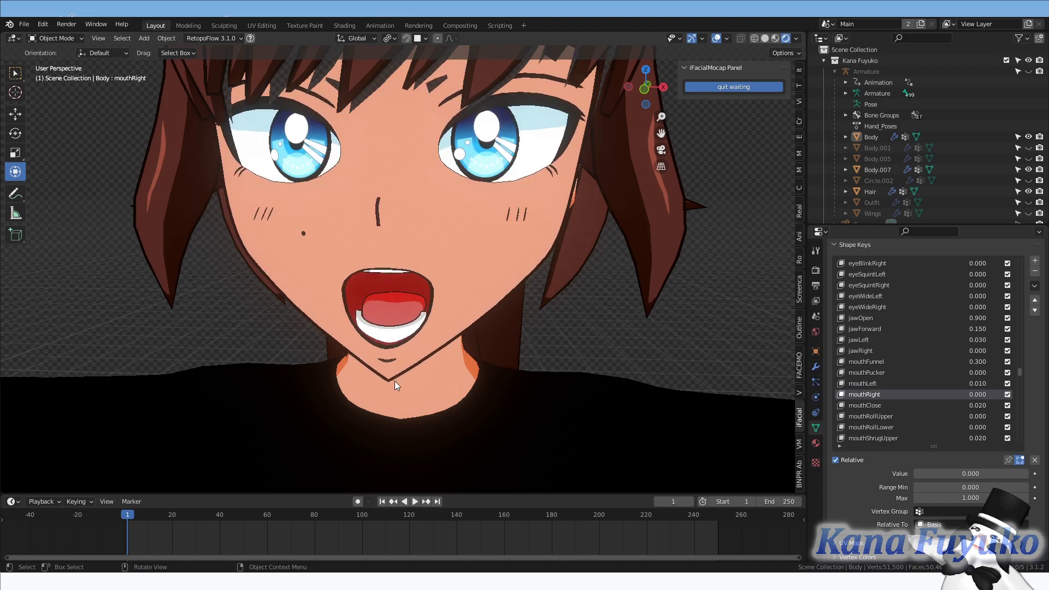
middle_drag(388, 392, 458, 388)
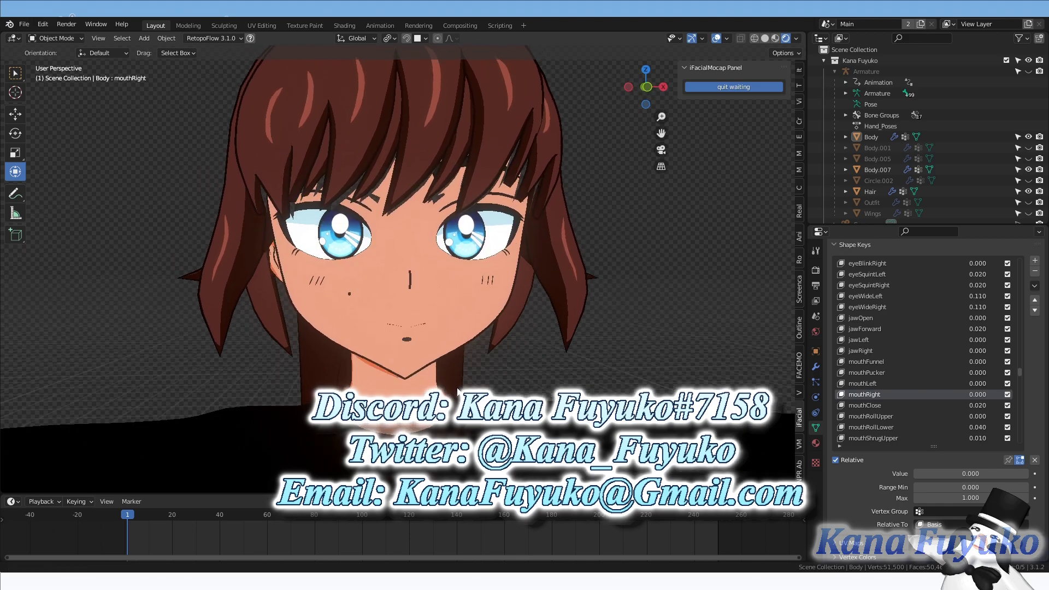